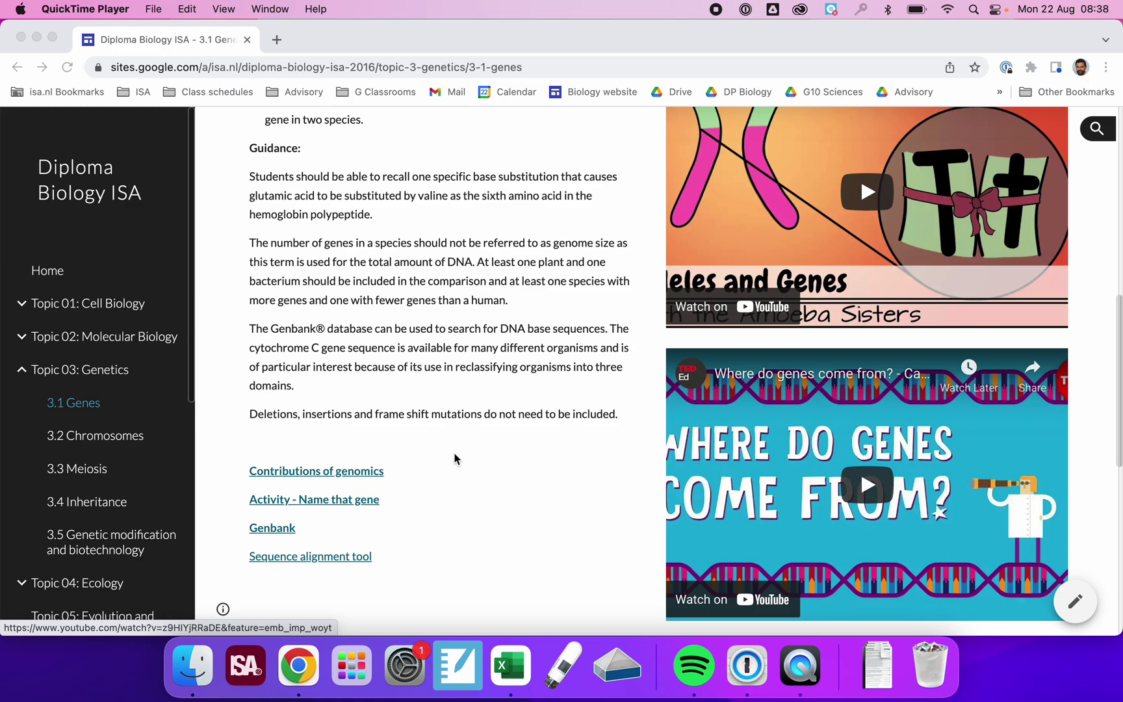
Scroll the 3.1 Genes page to locate the resource links and Genbank link
{"action": "scroll", "coordinate": [455, 459], "scroll_direction": "down", "scroll_amount": 3}
{"action": "scroll", "coordinate": [455, 459], "scroll_direction": "up", "scroll_amount": 10}
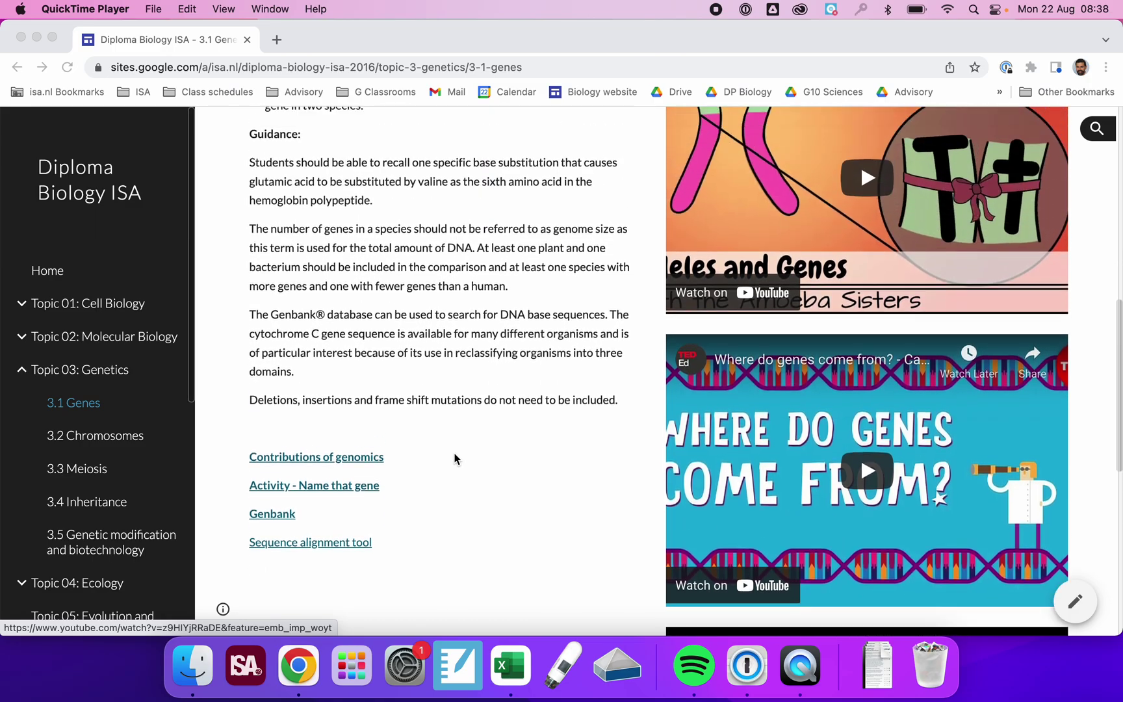
{"action": "scroll", "coordinate": [454, 459], "scroll_direction": "up", "scroll_amount": 2}
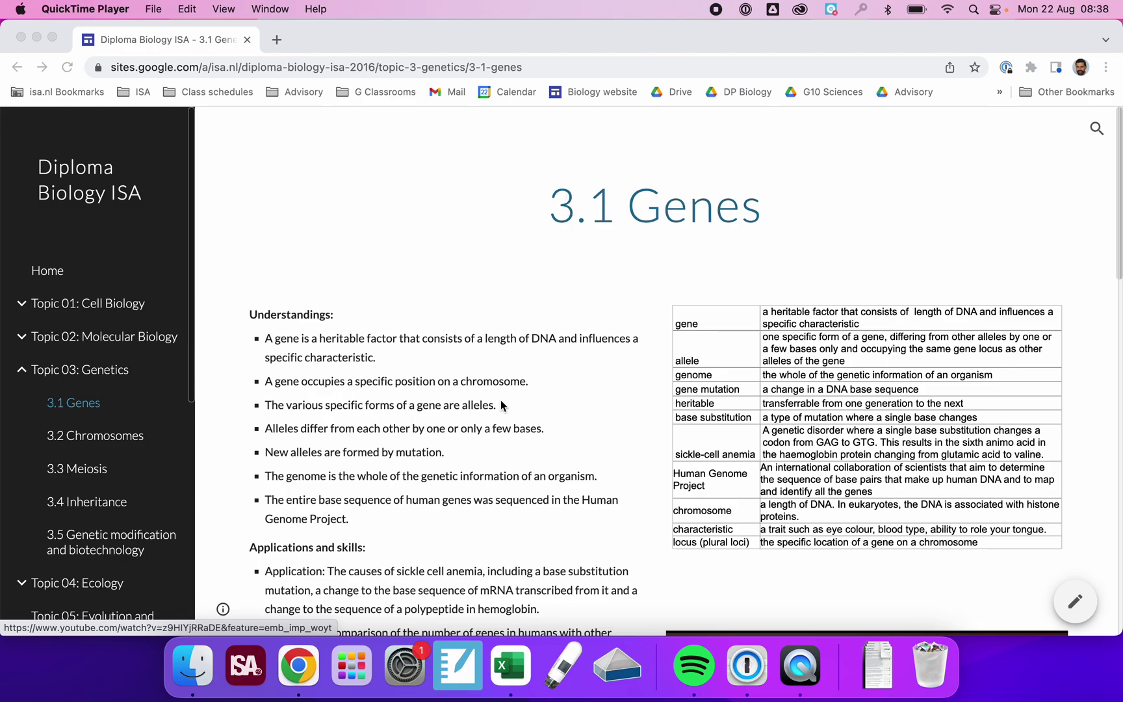
{"action": "scroll", "coordinate": [501, 403], "scroll_direction": "down", "scroll_amount": 15}
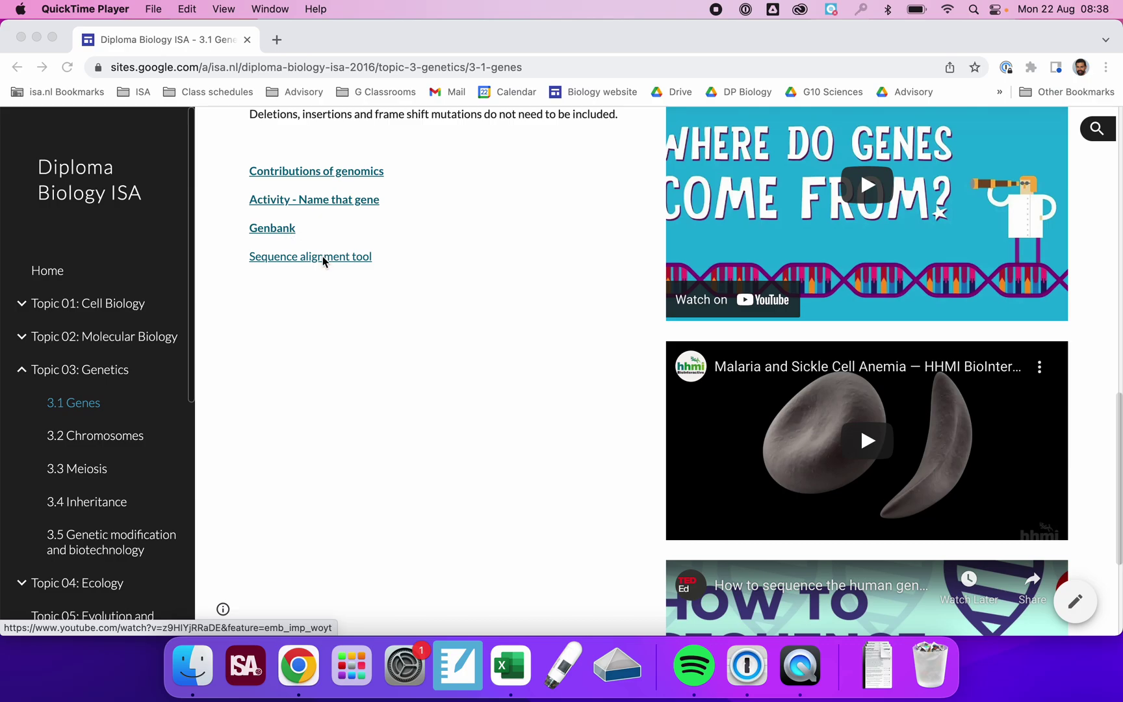
From the GenBank Overview page, search the Gene database for 'rhodopsin'
{"action": "key", "text": "super+Tab"}
{"action": "left_click", "coordinate": [285, 229]}
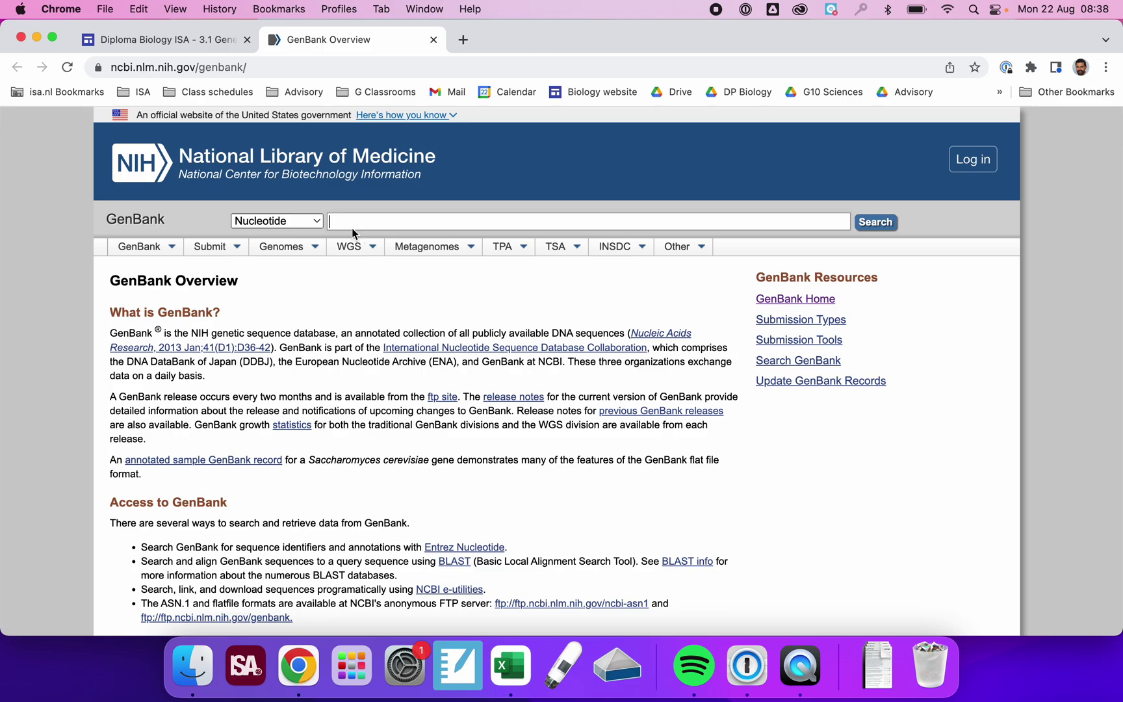
{"action": "left_click", "coordinate": [317, 224]}
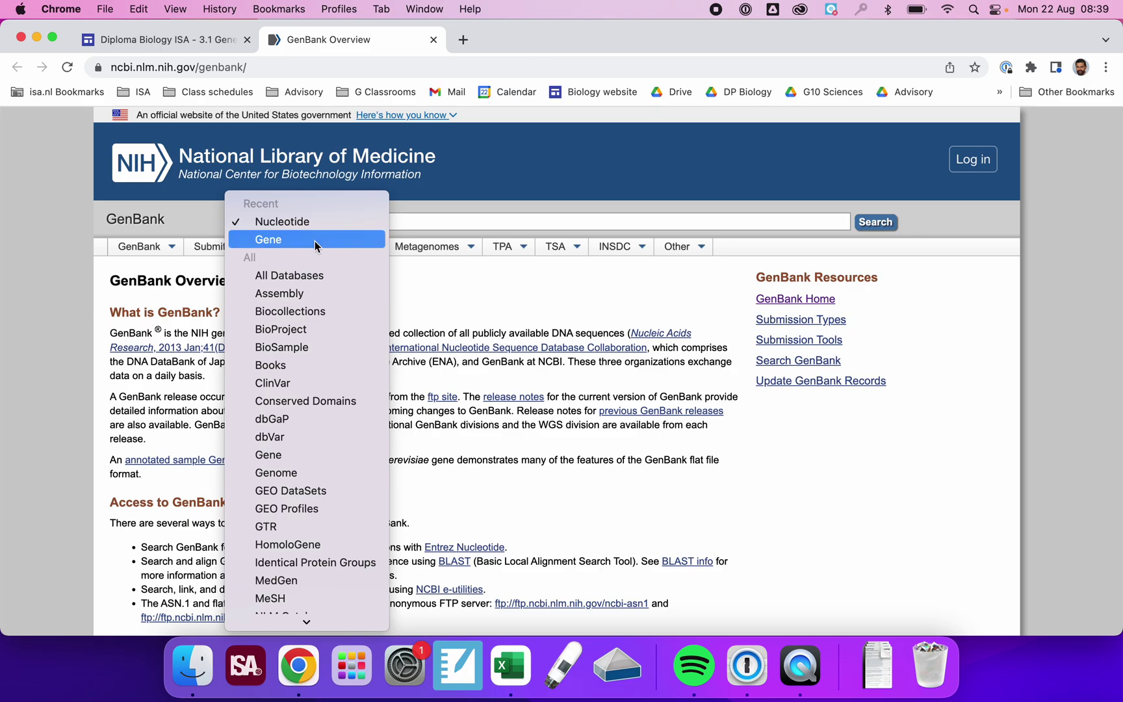
{"action": "left_click", "coordinate": [308, 454]}
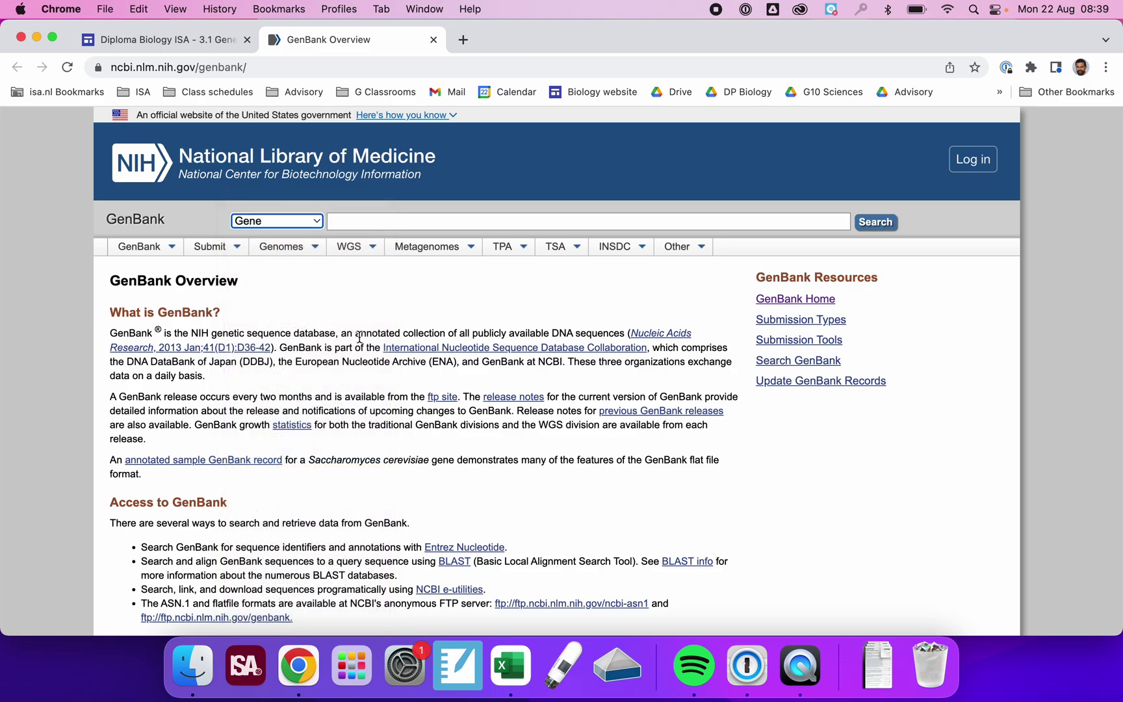
{"action": "left_click", "coordinate": [404, 222]}
{"action": "type", "text": "rho"}
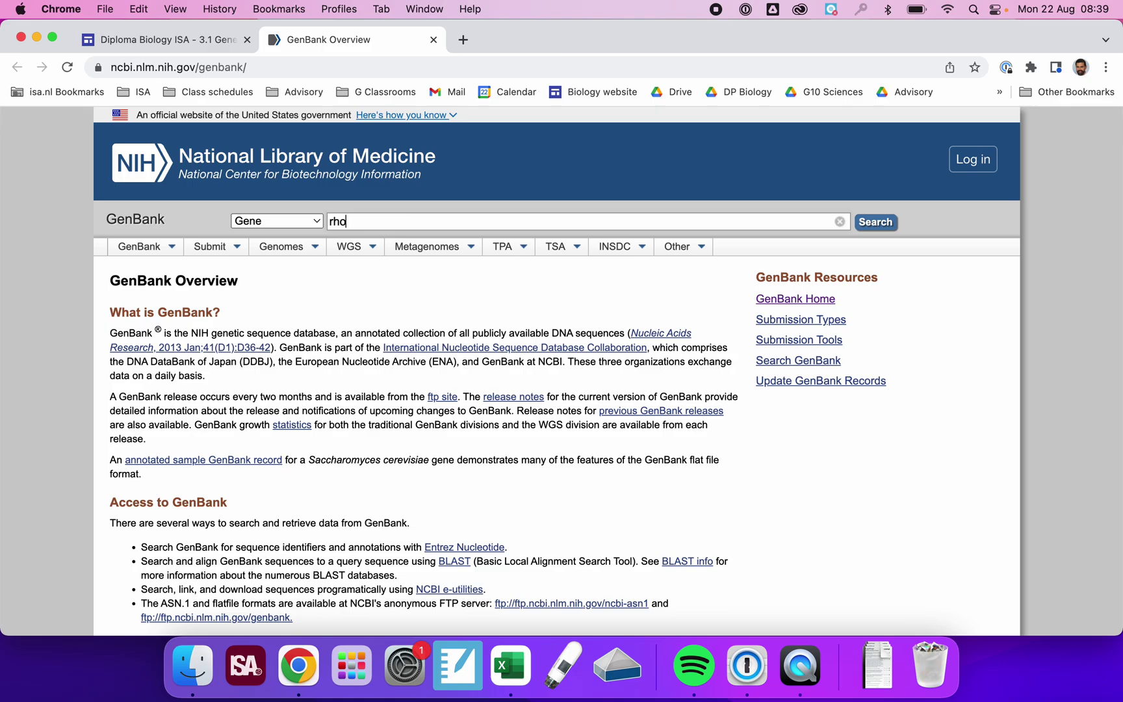
{"action": "type", "text": "dopsin"}
{"action": "left_click", "coordinate": [871, 230]}
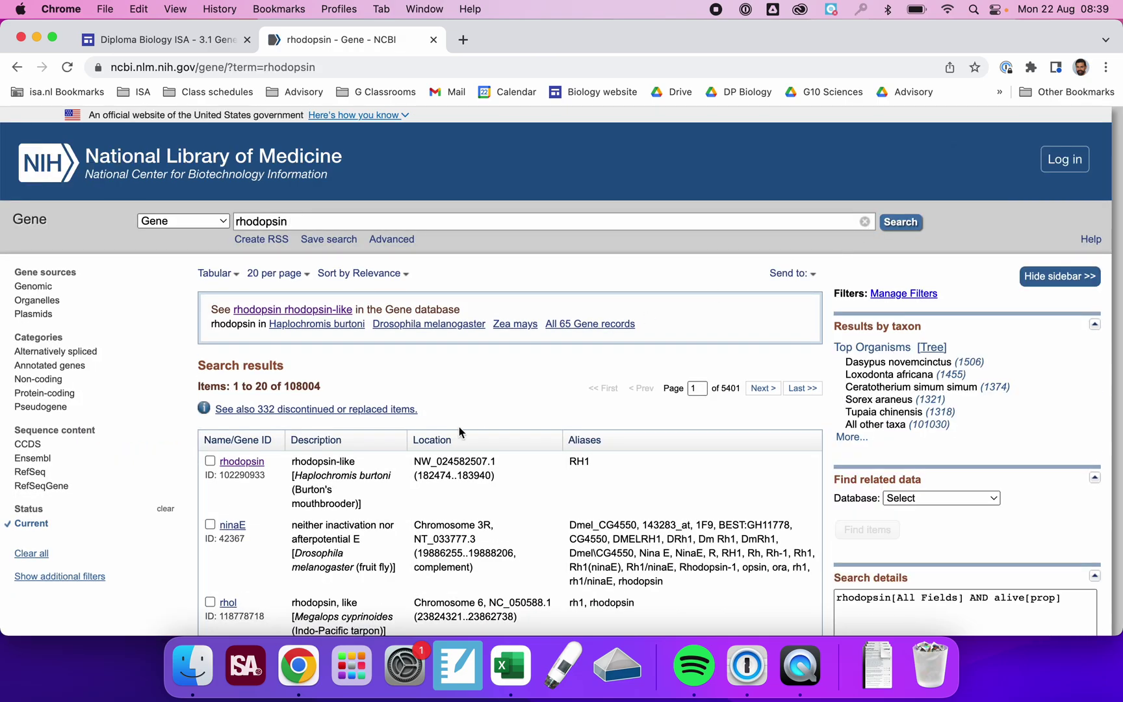
Open the Haplochromis burtoni rhodopsin gene result in a new tab
{"action": "scroll", "coordinate": [459, 426], "scroll_direction": "down", "scroll_amount": 5}
{"action": "scroll", "coordinate": [458, 426], "scroll_direction": "down", "scroll_amount": 2}
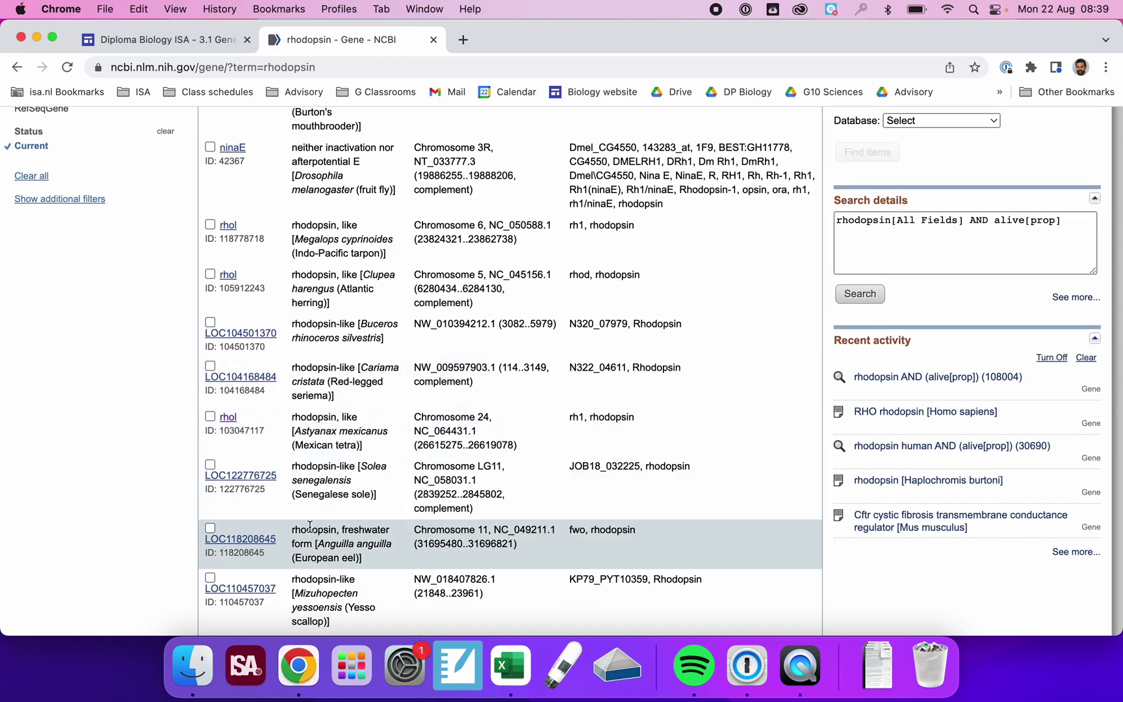
{"action": "scroll", "coordinate": [351, 323], "scroll_direction": "up", "scroll_amount": 6}
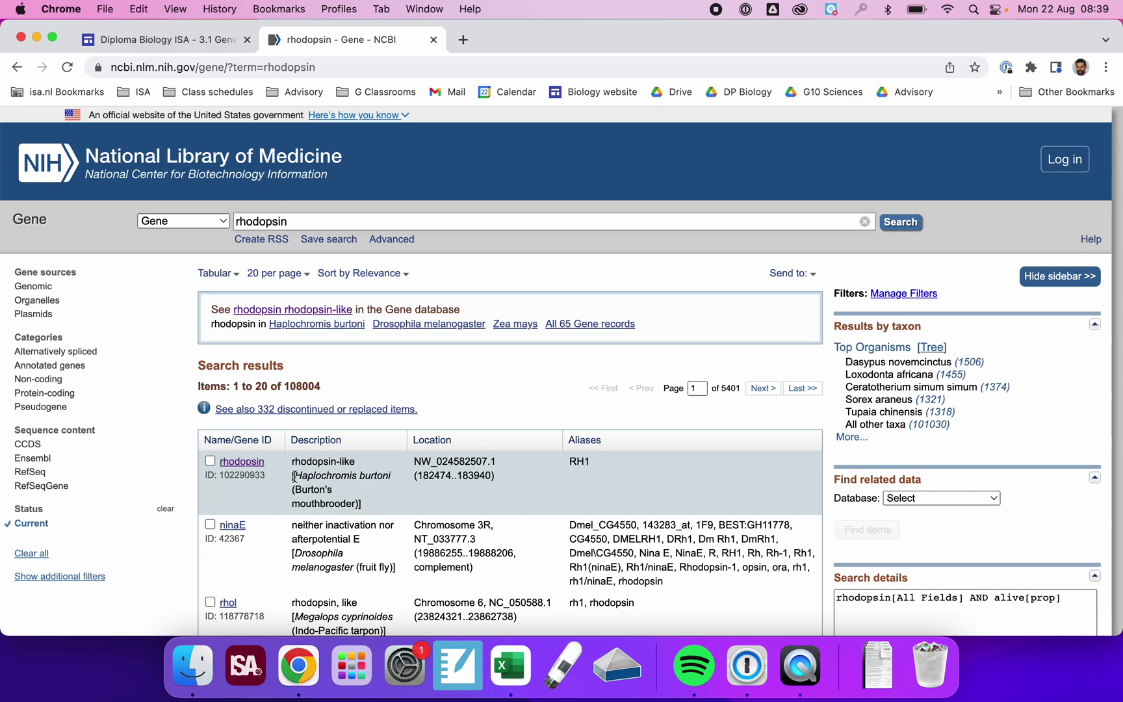
{"action": "left_click_drag", "start_coordinate": [293, 475], "coordinate": [396, 477]}
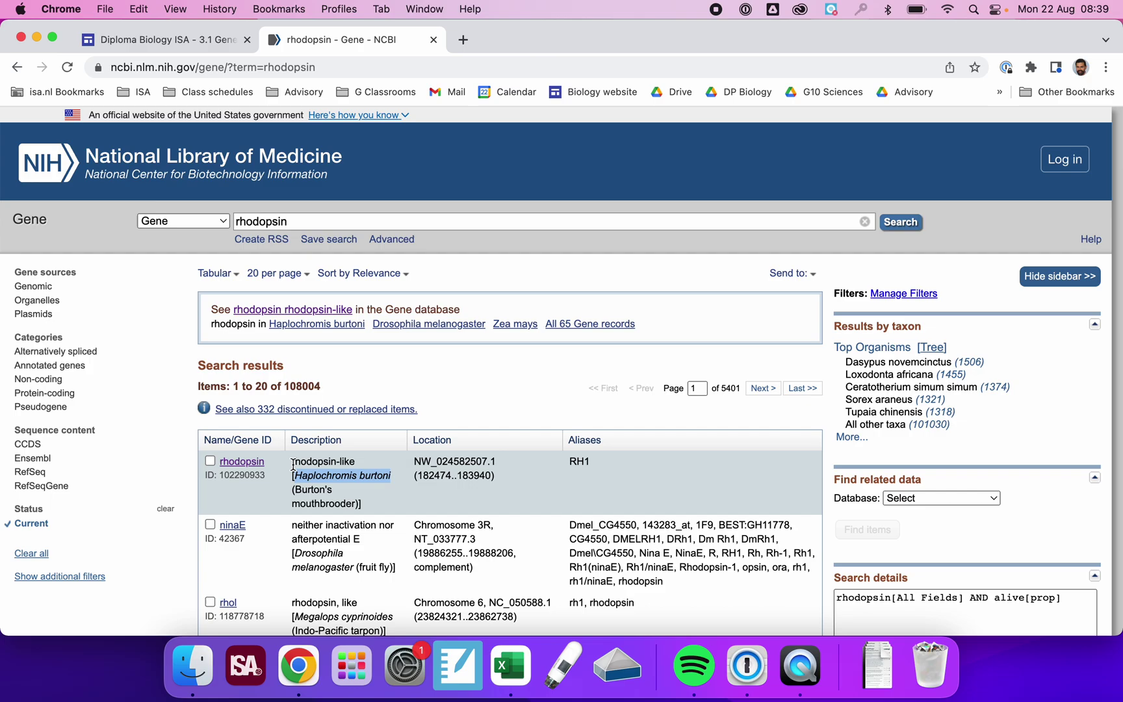
{"action": "right_click", "coordinate": [246, 462]}
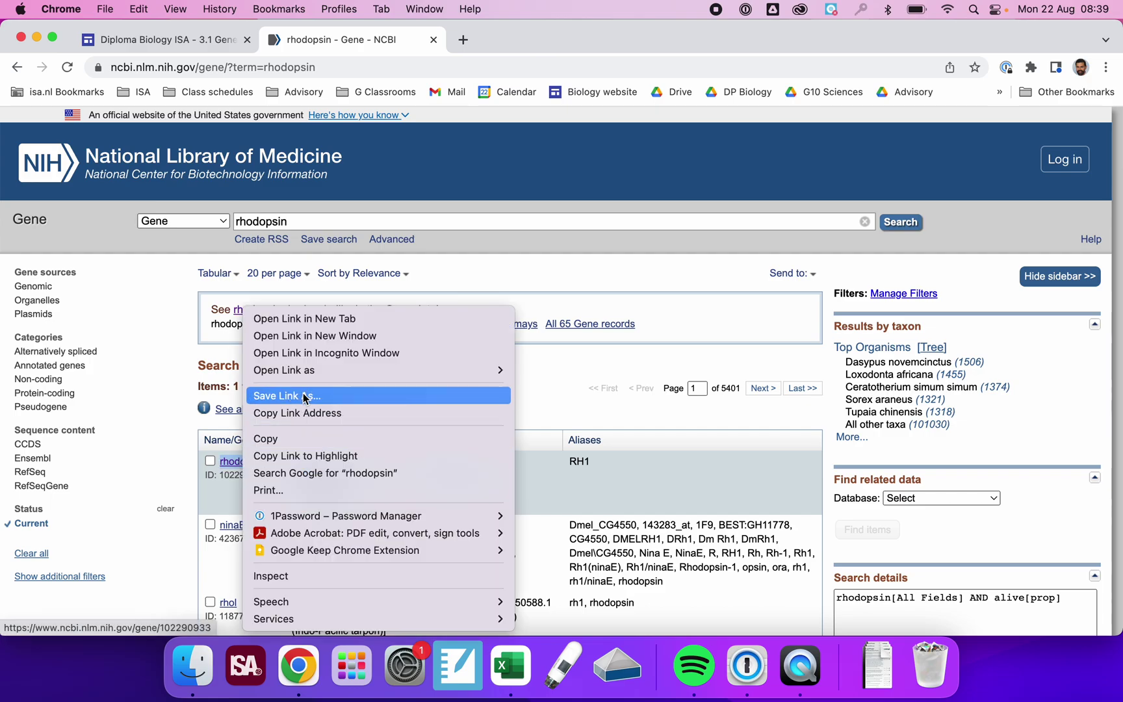
{"action": "left_click", "coordinate": [336, 324]}
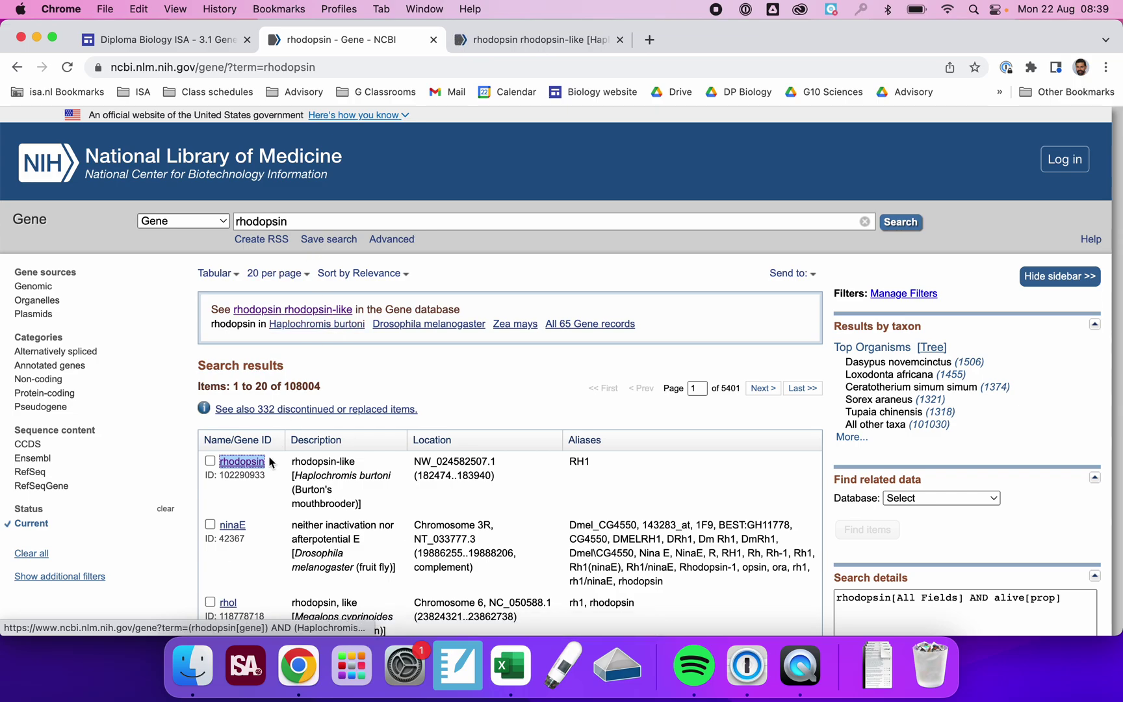
Search 'rhodopsin human' and open the human RHO gene record
{"action": "left_click", "coordinate": [345, 222]}
{"action": "type", "text": "human"}
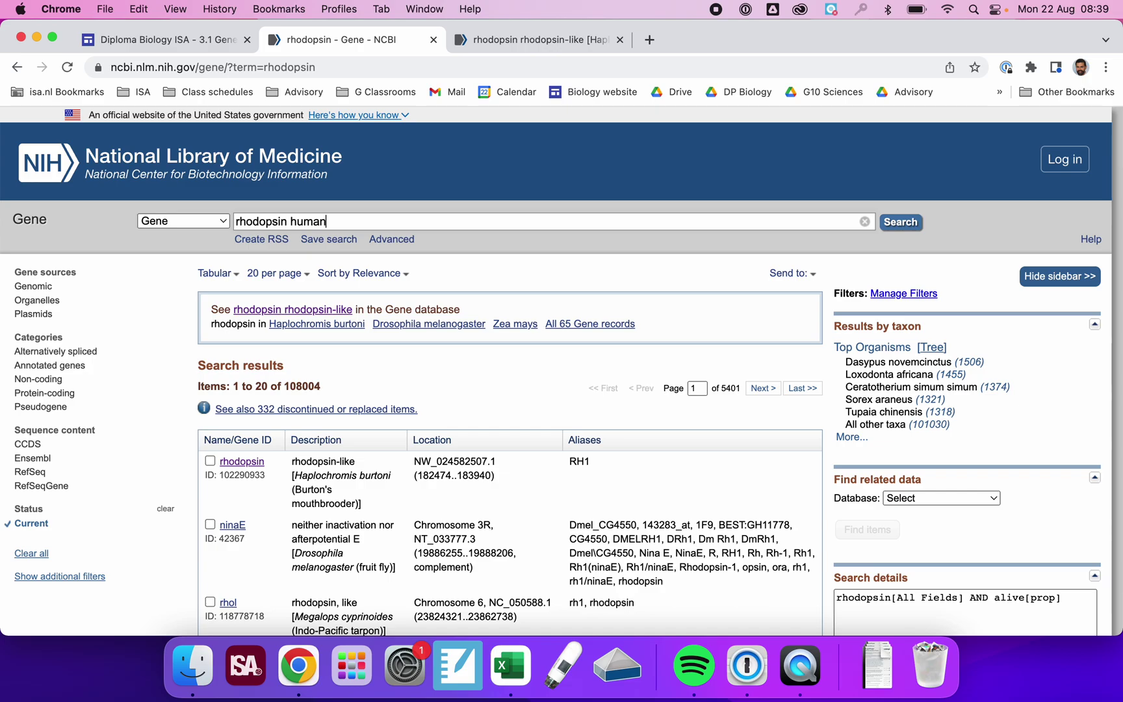
{"action": "key", "text": "Return"}
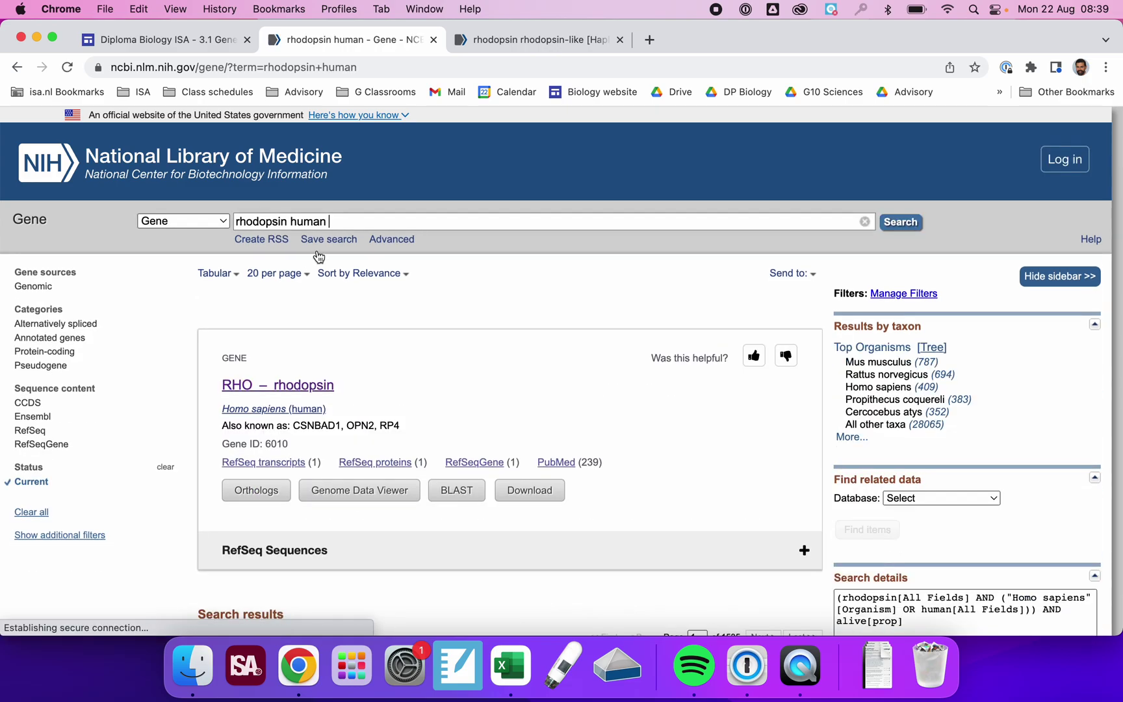
{"action": "scroll", "coordinate": [357, 348], "scroll_direction": "down", "scroll_amount": 4}
{"action": "scroll", "coordinate": [356, 348], "scroll_direction": "down", "scroll_amount": 3}
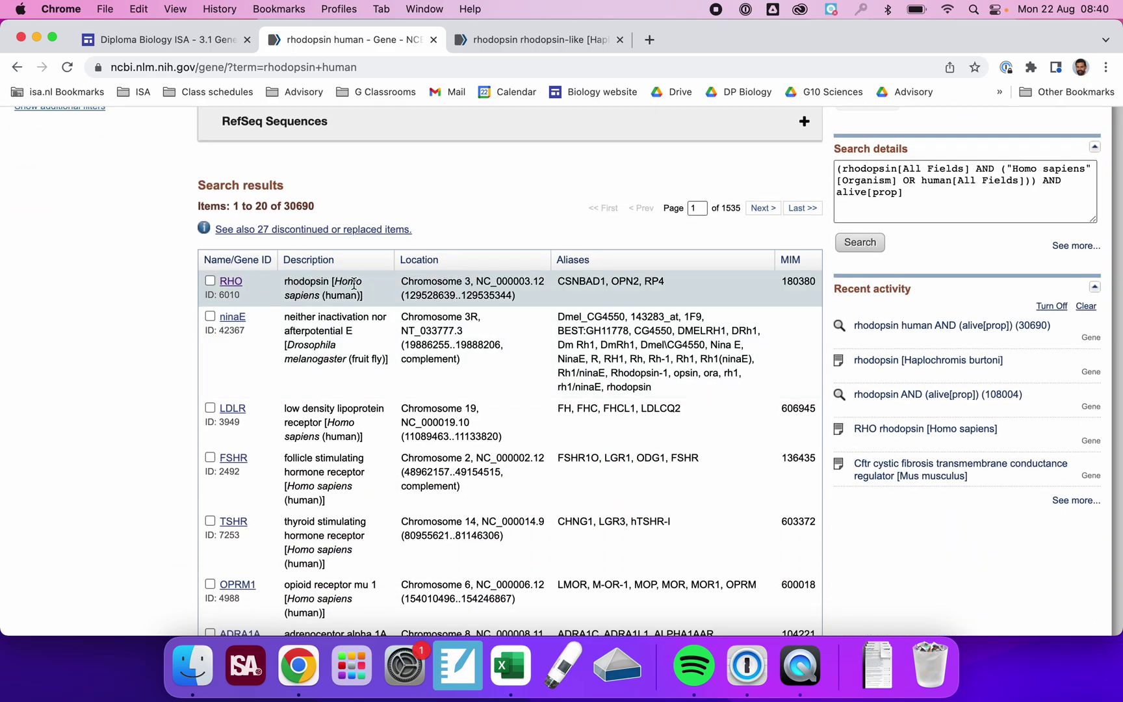
{"action": "left_click", "coordinate": [233, 284]}
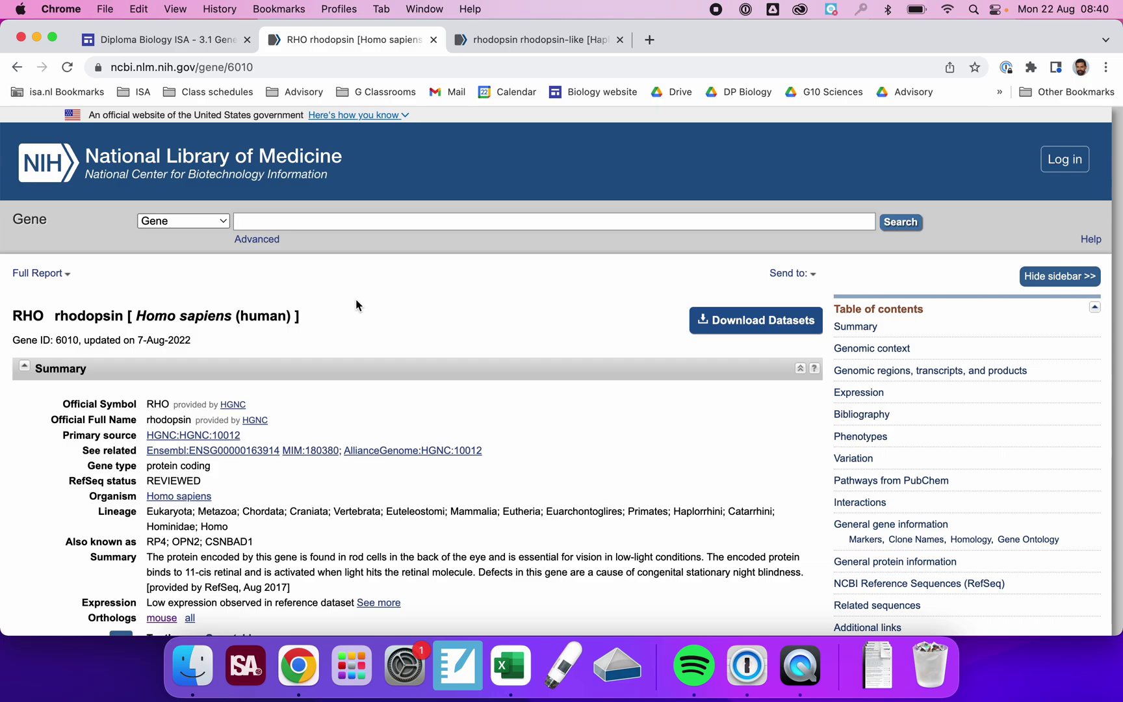
Read the RHO gene's Summary paragraph, highlighting it and then clearing the selection
{"action": "scroll", "coordinate": [355, 305], "scroll_direction": "down", "scroll_amount": 3}
{"action": "scroll", "coordinate": [356, 305], "scroll_direction": "down", "scroll_amount": 2}
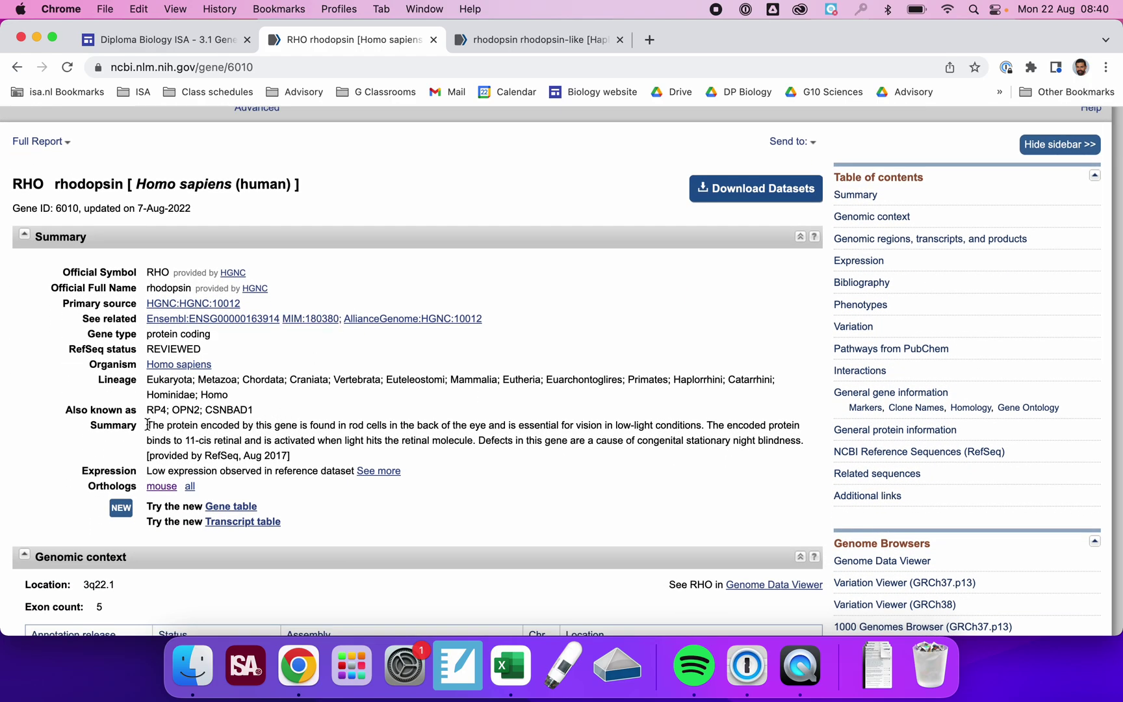
{"action": "left_click_drag", "start_coordinate": [147, 426], "coordinate": [296, 455]}
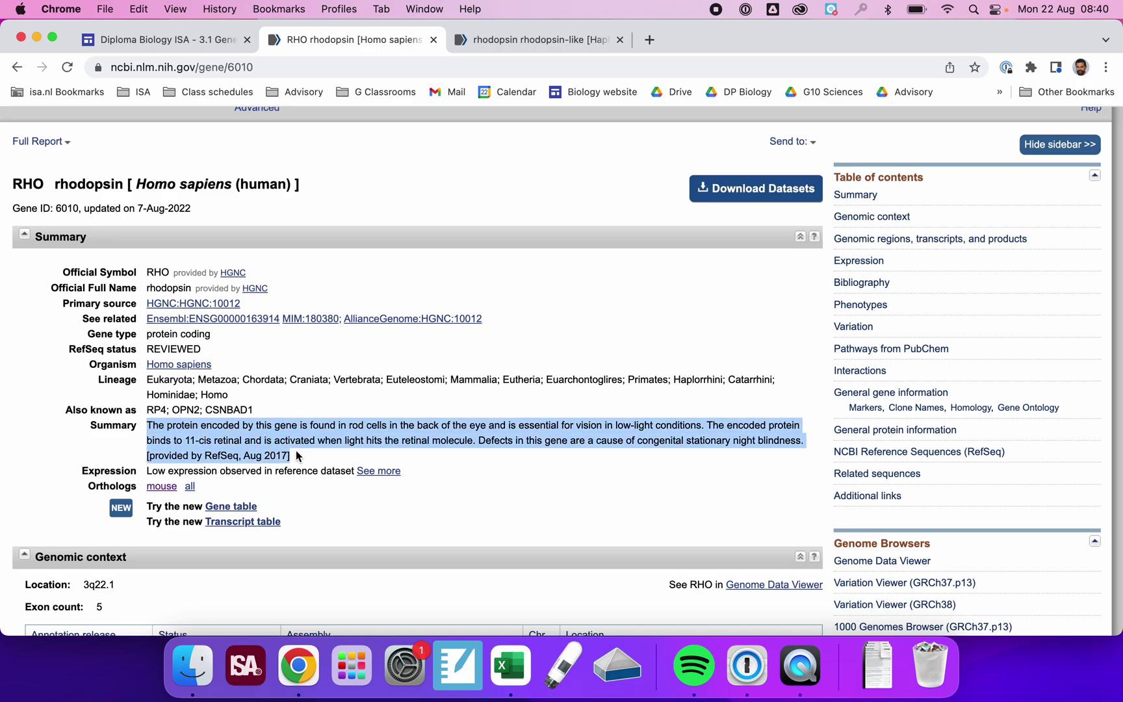
{"action": "left_click", "coordinate": [293, 399]}
Open the FASTA sequence for RefSeqGene NG_009115.1 under NCBI Reference Sequences
{"action": "scroll", "coordinate": [189, 393], "scroll_direction": "down", "scroll_amount": 1}
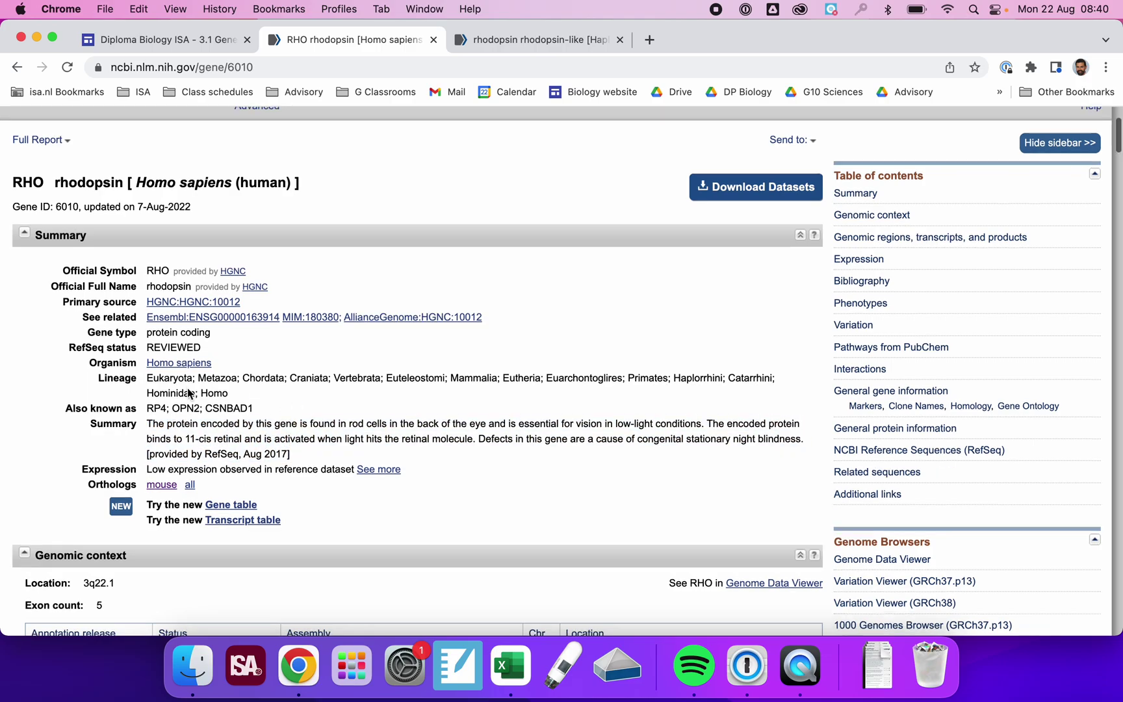
{"action": "scroll", "coordinate": [187, 390], "scroll_direction": "down", "scroll_amount": 8}
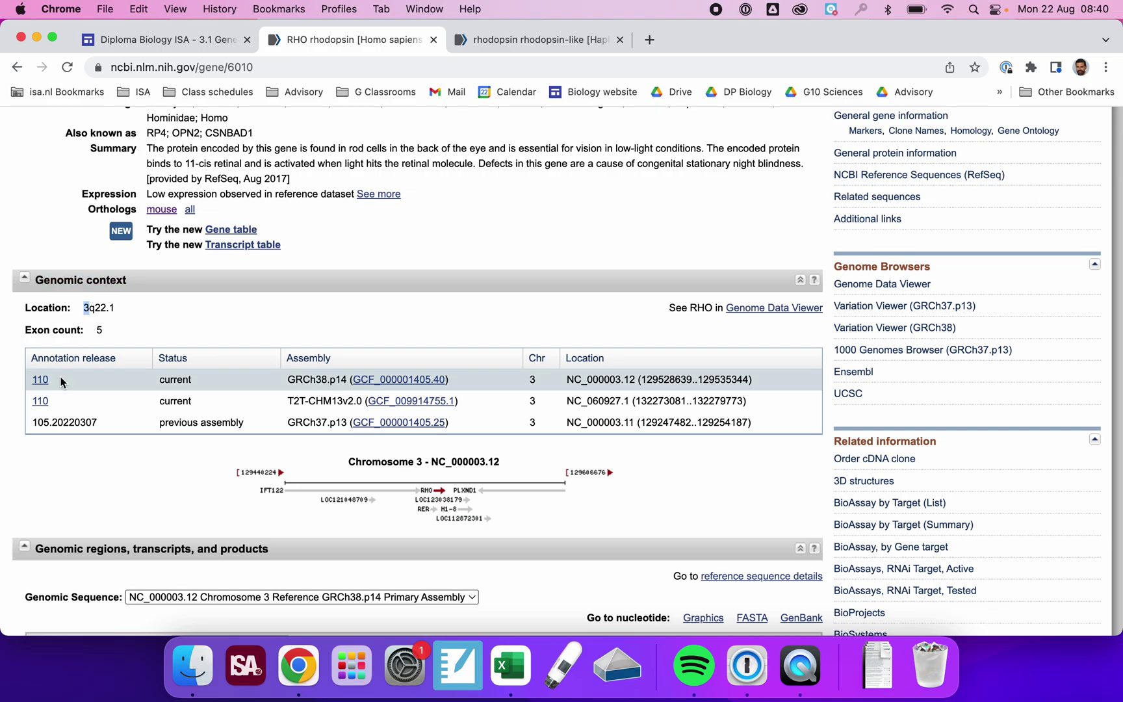
{"action": "scroll", "coordinate": [284, 282], "scroll_direction": "down", "scroll_amount": 9}
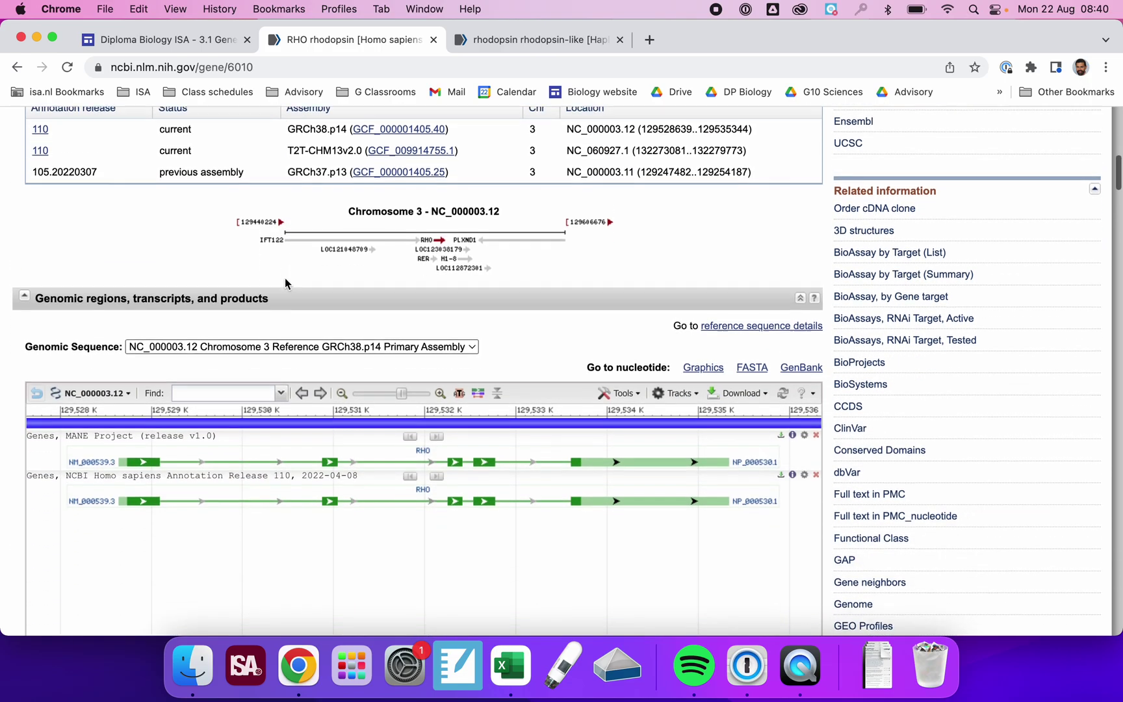
{"action": "scroll", "coordinate": [284, 277], "scroll_direction": "down", "scroll_amount": 20}
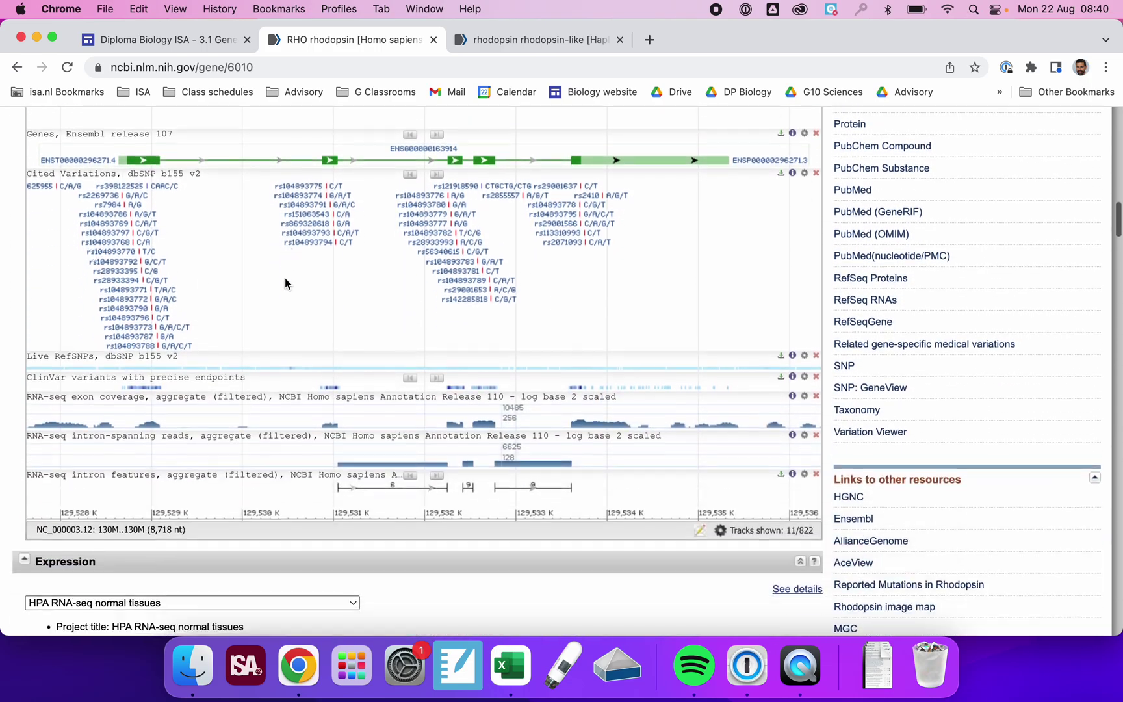
{"action": "scroll", "coordinate": [284, 278], "scroll_direction": "up", "scroll_amount": 16}
{"action": "scroll", "coordinate": [284, 277], "scroll_direction": "down", "scroll_amount": 5}
{"action": "scroll", "coordinate": [286, 285], "scroll_direction": "down", "scroll_amount": 5}
{"action": "scroll", "coordinate": [286, 285], "scroll_direction": "up", "scroll_amount": 10}
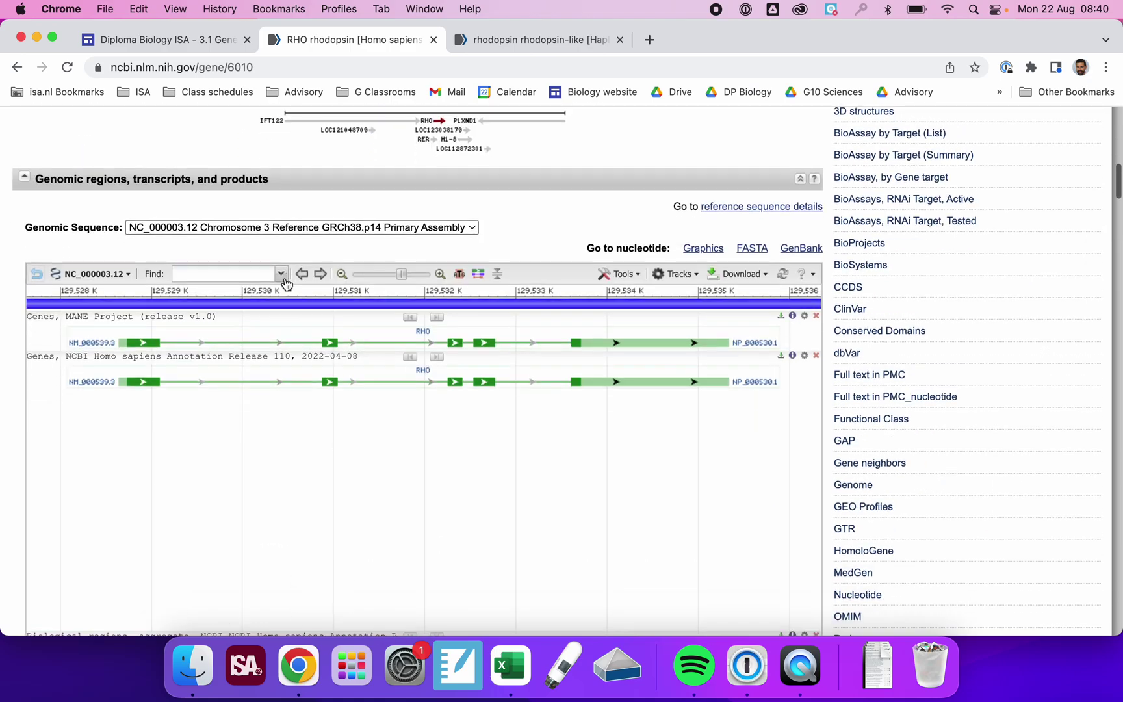
{"action": "scroll", "coordinate": [285, 284], "scroll_direction": "down", "scroll_amount": 10}
{"action": "scroll", "coordinate": [286, 284], "scroll_direction": "down", "scroll_amount": 20}
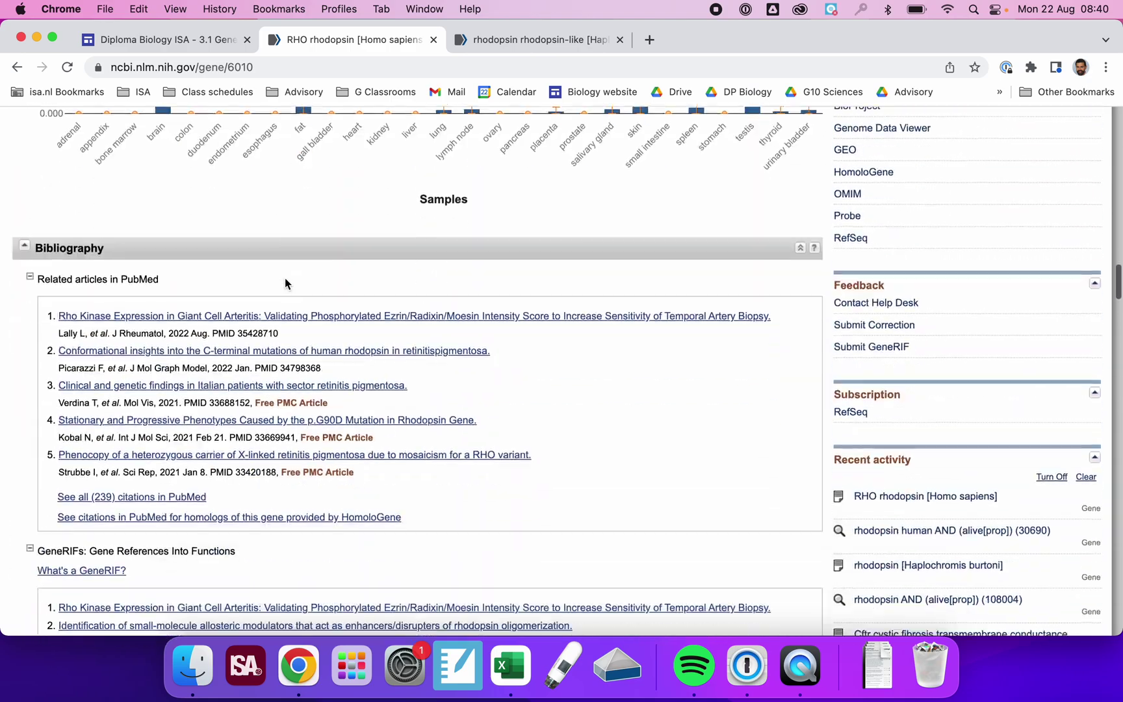
{"action": "scroll", "coordinate": [286, 284], "scroll_direction": "down", "scroll_amount": 20}
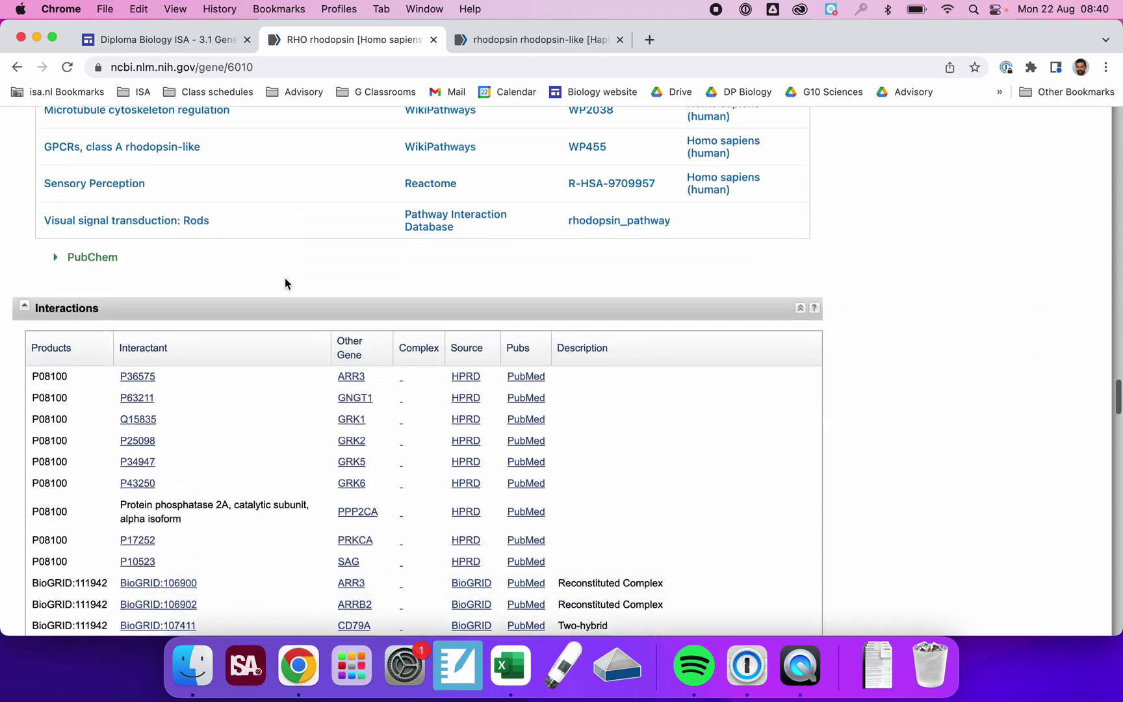
{"action": "scroll", "coordinate": [285, 283], "scroll_direction": "down", "scroll_amount": 20}
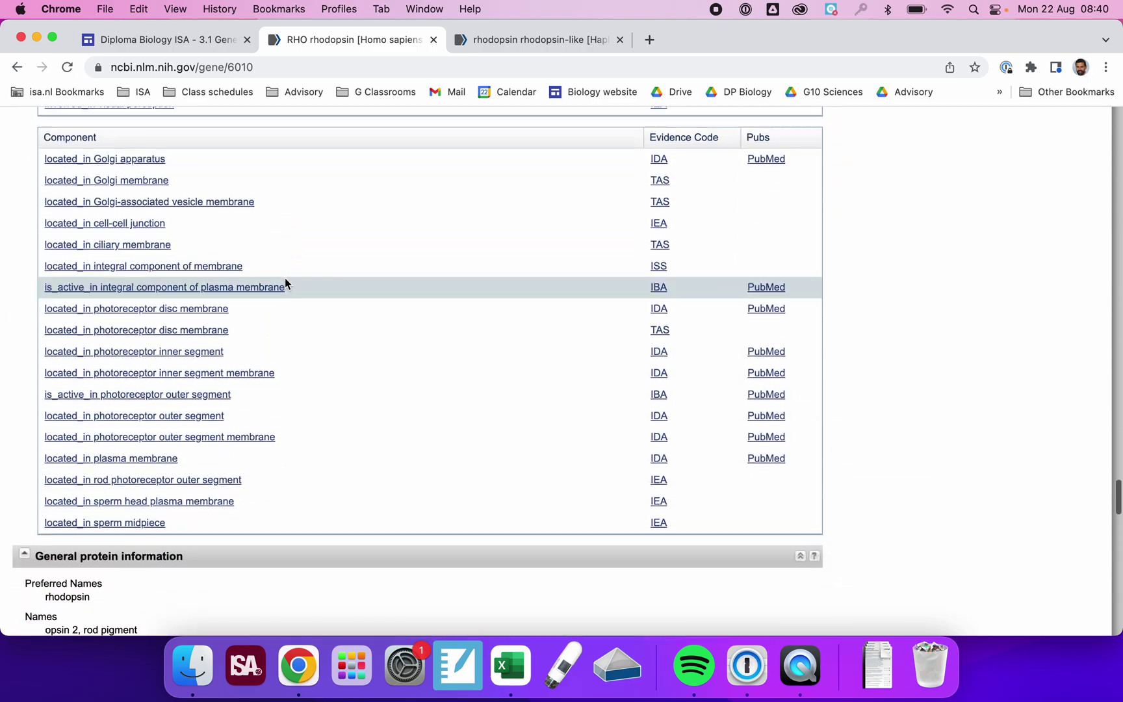
{"action": "scroll", "coordinate": [285, 283], "scroll_direction": "down", "scroll_amount": 2}
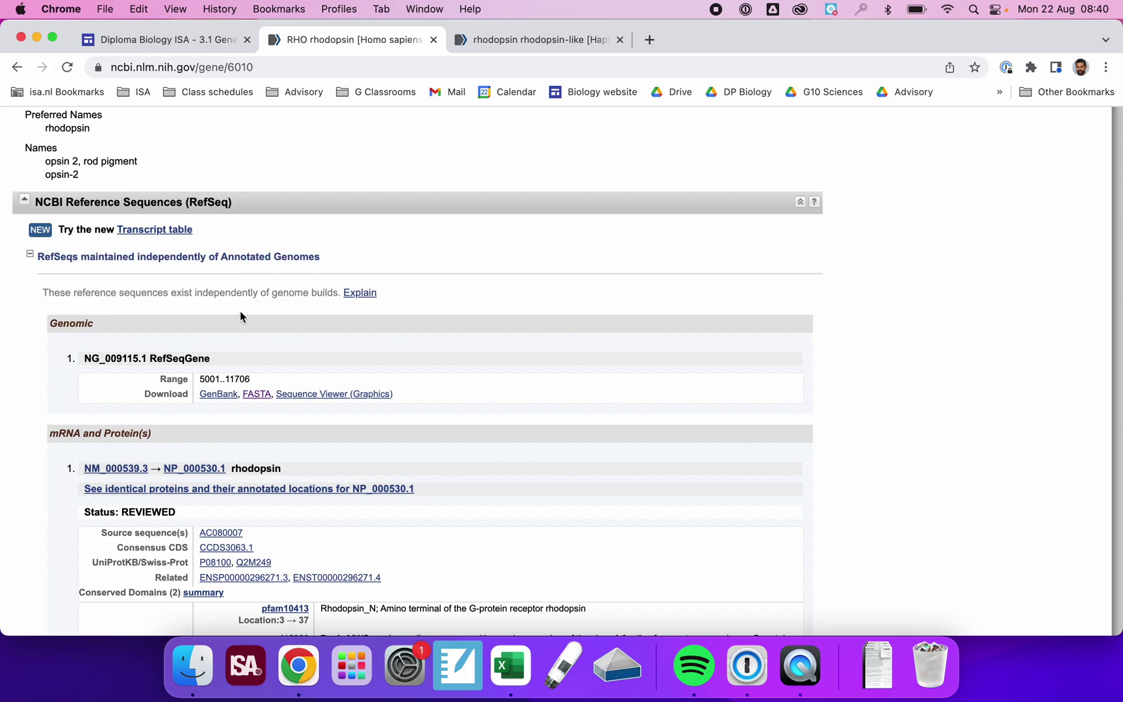
{"action": "left_click", "coordinate": [257, 394]}
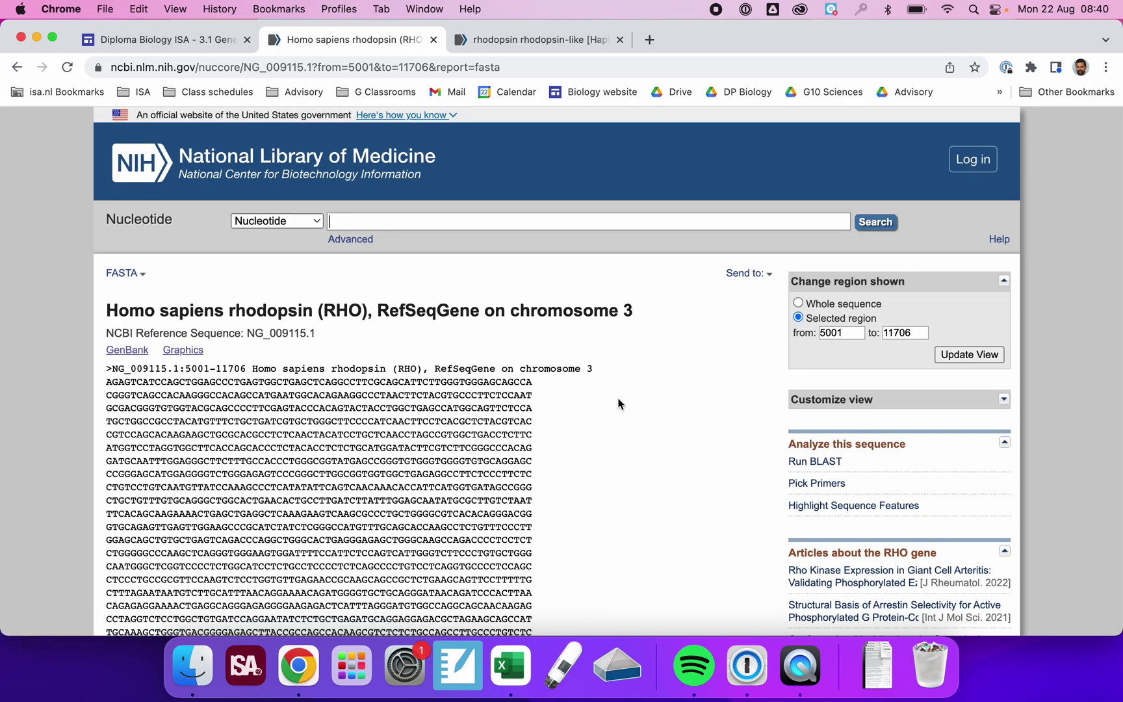
{"action": "scroll", "coordinate": [620, 401], "scroll_direction": "down", "scroll_amount": 3}
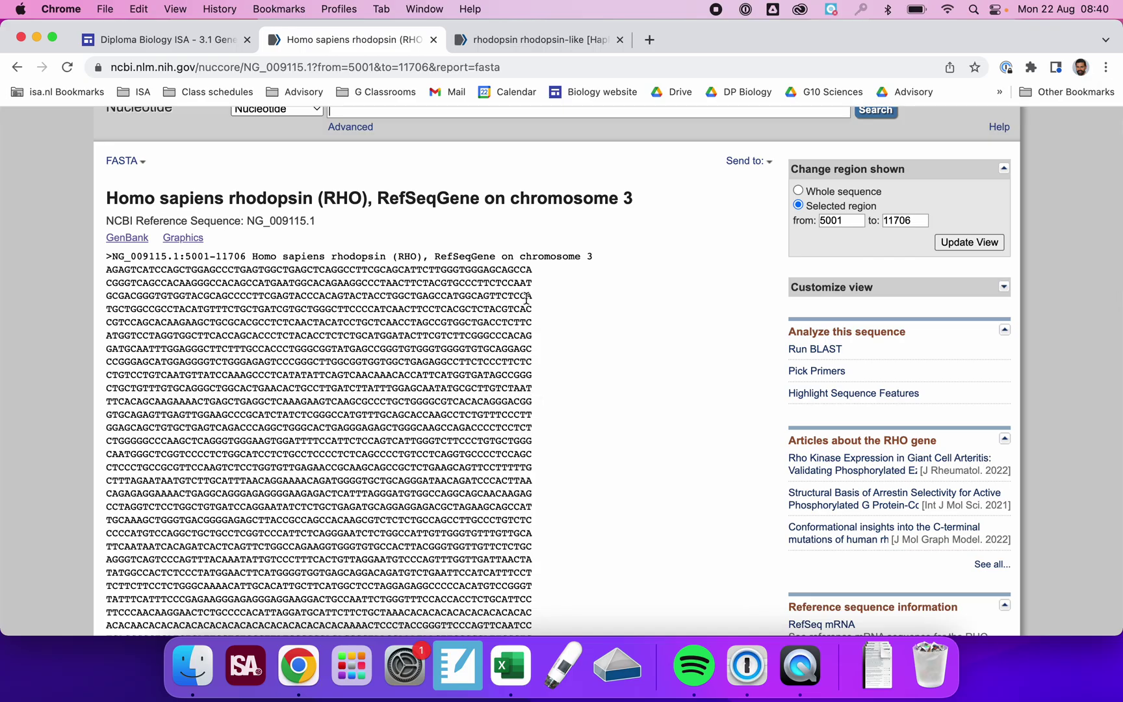
{"action": "scroll", "coordinate": [535, 298], "scroll_direction": "down", "scroll_amount": 20}
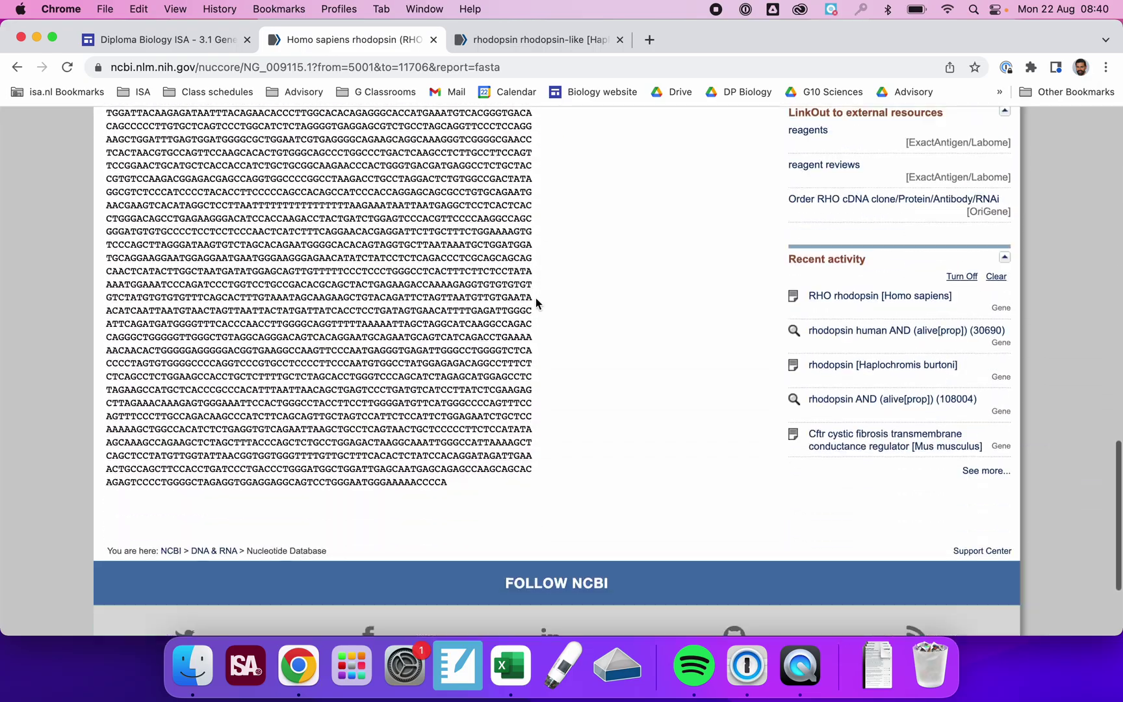
{"action": "scroll", "coordinate": [535, 298], "scroll_direction": "up", "scroll_amount": 15}
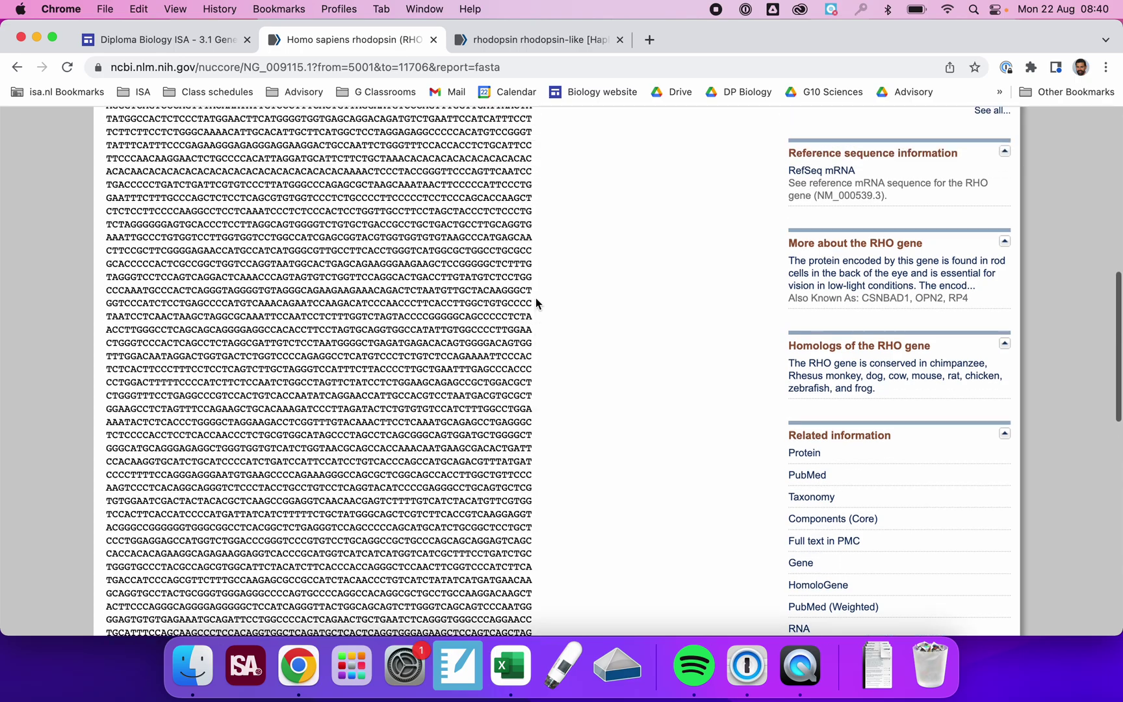
{"action": "scroll", "coordinate": [536, 298], "scroll_direction": "up", "scroll_amount": 8}
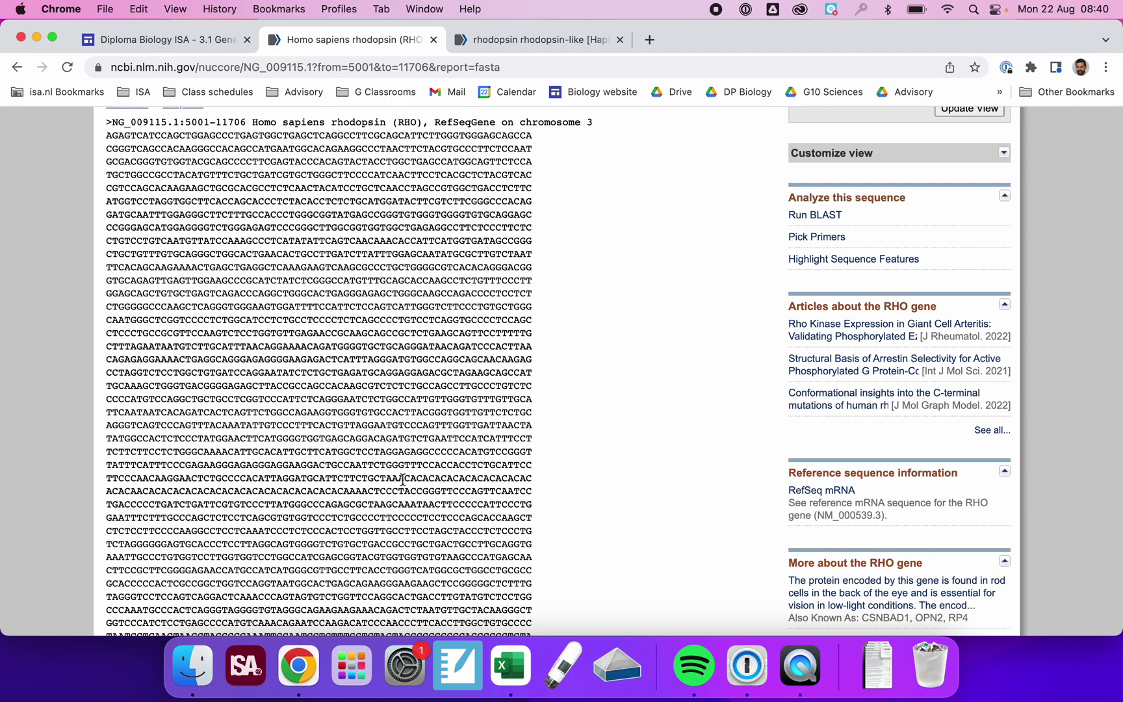
{"action": "left_click_drag", "start_coordinate": [408, 479], "coordinate": [343, 500]}
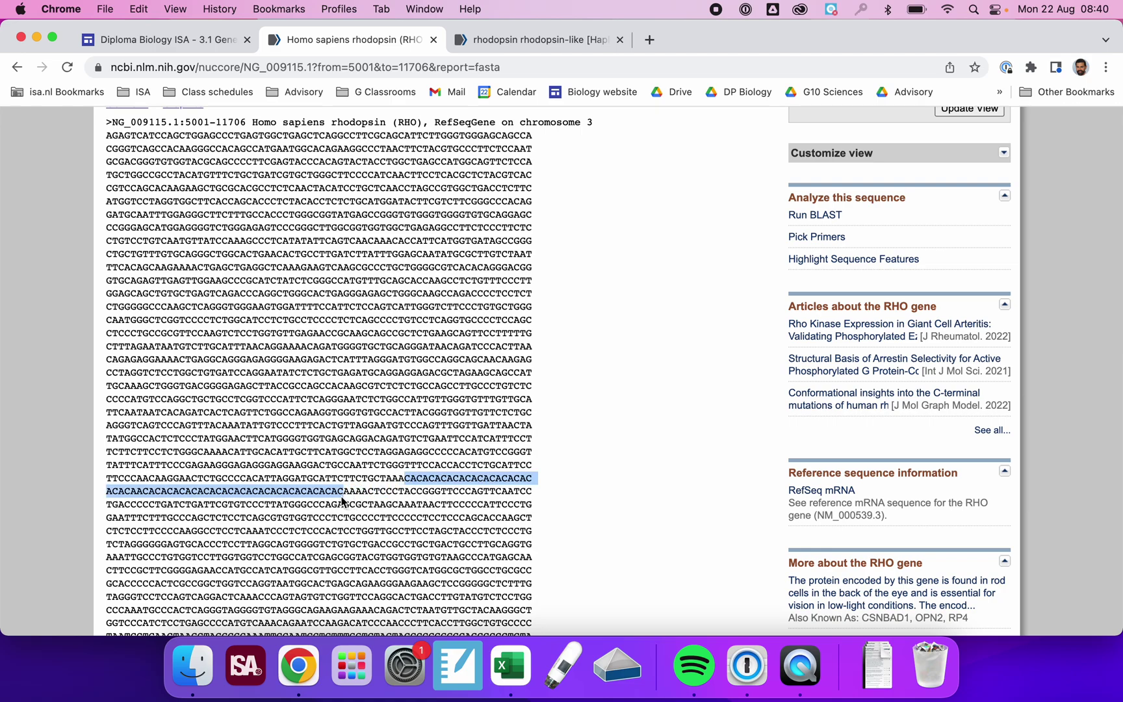
{"action": "left_click", "coordinate": [585, 354]}
{"action": "scroll", "coordinate": [585, 355], "scroll_direction": "up", "scroll_amount": 3}
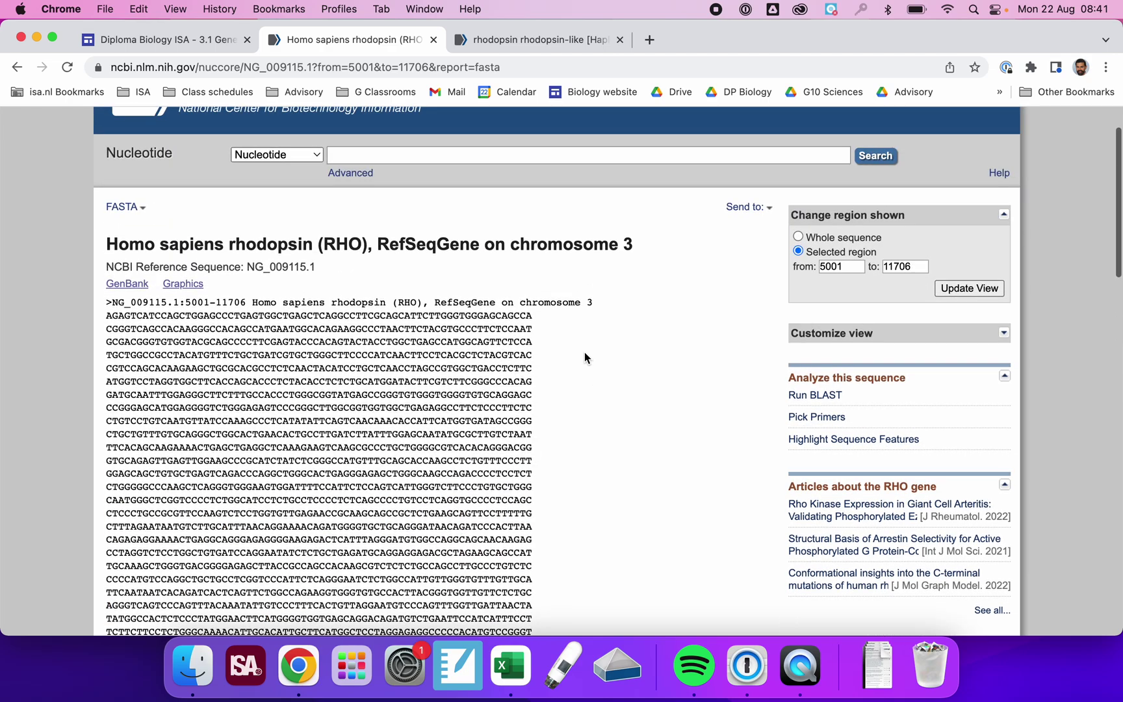
In the mouthbrooder tab, open the NCSU_Asbu1 Primary Assembly FASTA for NW_024582507.1 (182474–183940)
{"action": "left_click", "coordinate": [509, 38]}
{"action": "scroll", "coordinate": [372, 397], "scroll_direction": "down", "scroll_amount": 1}
{"action": "scroll", "coordinate": [371, 403], "scroll_direction": "down", "scroll_amount": 1}
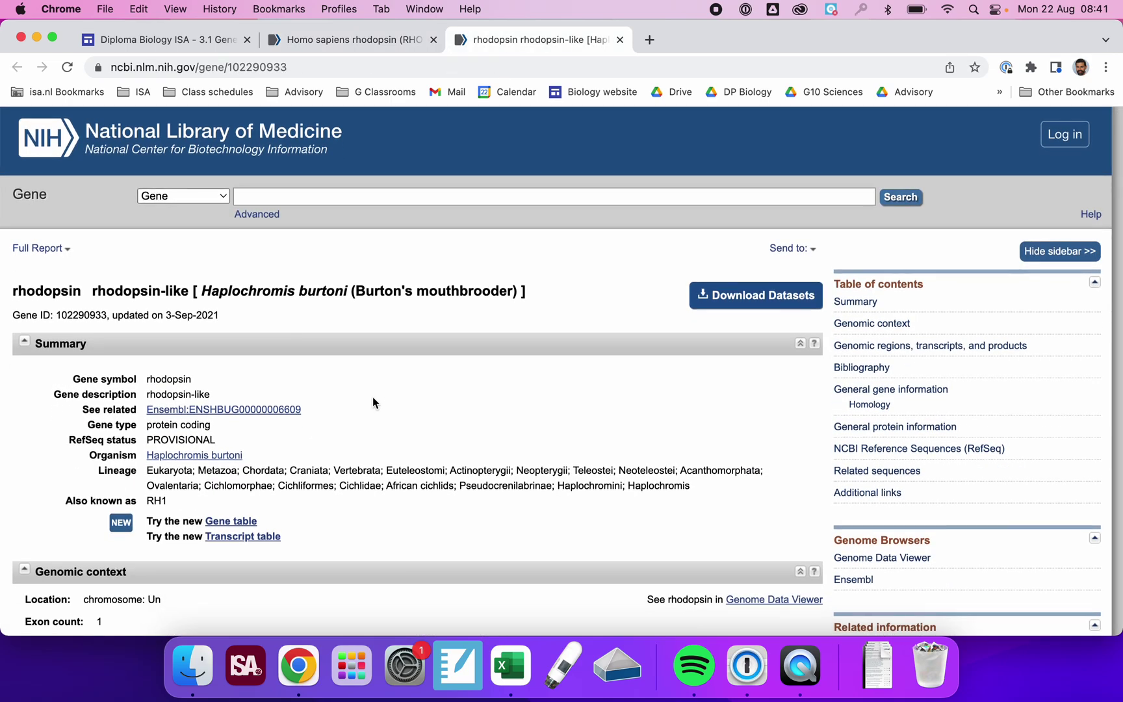
{"action": "scroll", "coordinate": [408, 387], "scroll_direction": "down", "scroll_amount": 15}
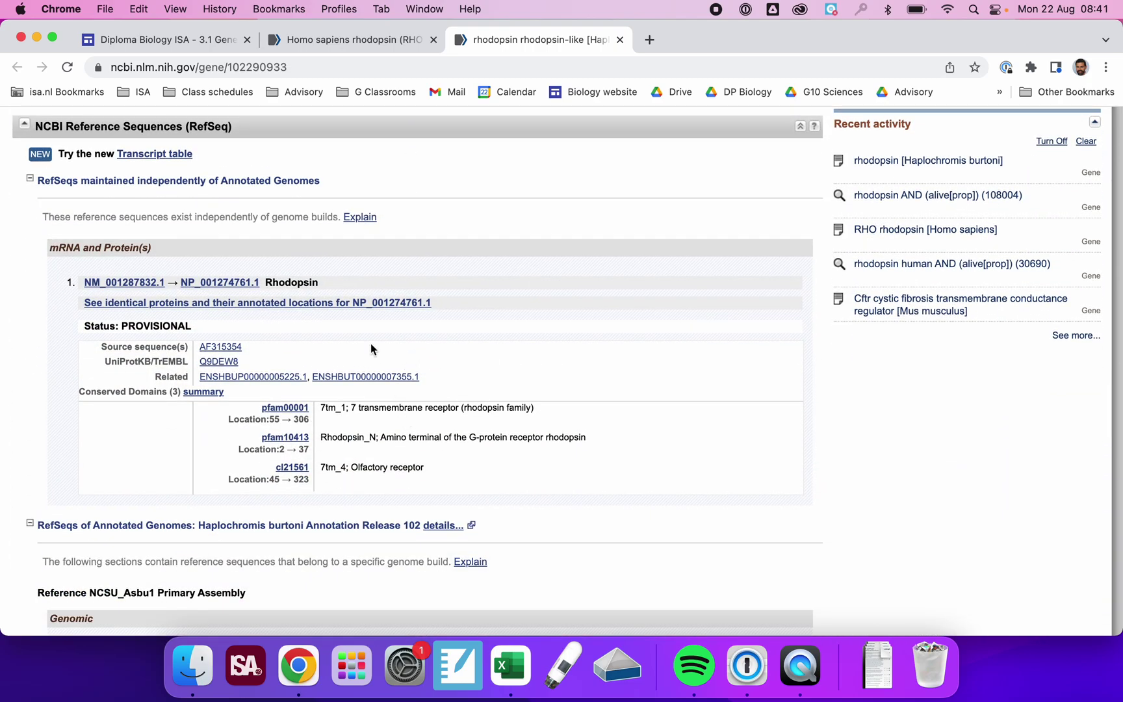
{"action": "scroll", "coordinate": [364, 325], "scroll_direction": "up", "scroll_amount": 10}
{"action": "scroll", "coordinate": [355, 305], "scroll_direction": "down", "scroll_amount": 7}
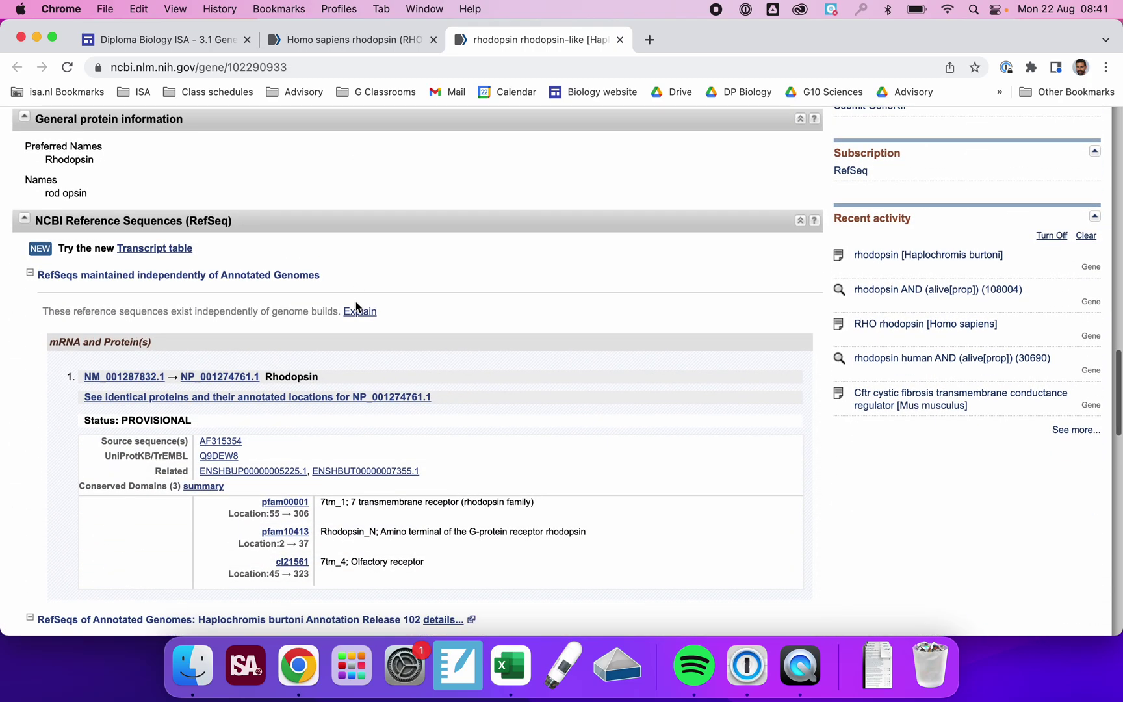
{"action": "scroll", "coordinate": [368, 367], "scroll_direction": "down", "scroll_amount": 5}
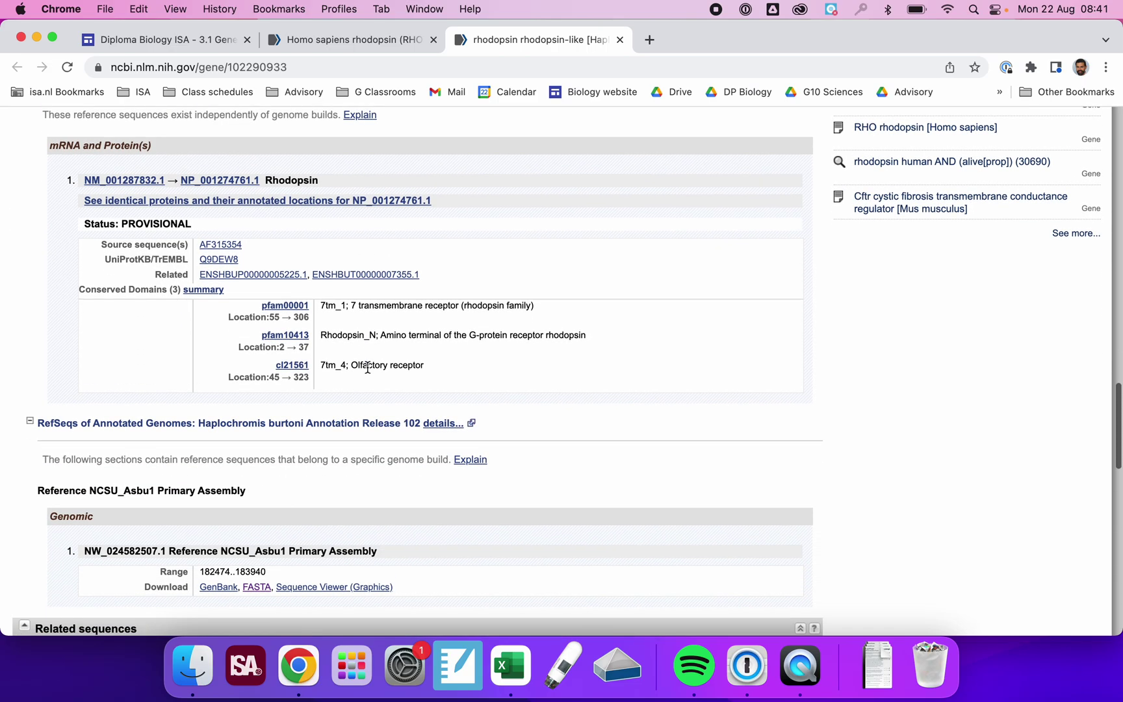
{"action": "scroll", "coordinate": [368, 367], "scroll_direction": "up", "scroll_amount": 1}
{"action": "scroll", "coordinate": [368, 368], "scroll_direction": "up", "scroll_amount": 15}
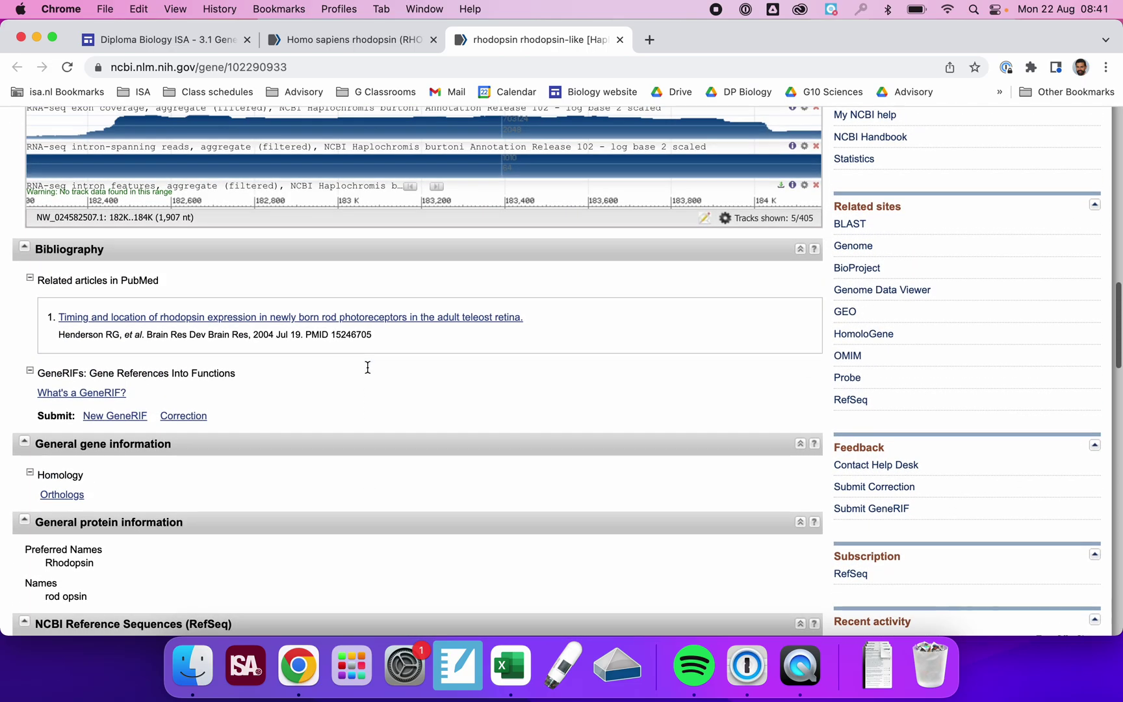
{"action": "scroll", "coordinate": [368, 368], "scroll_direction": "down", "scroll_amount": 20}
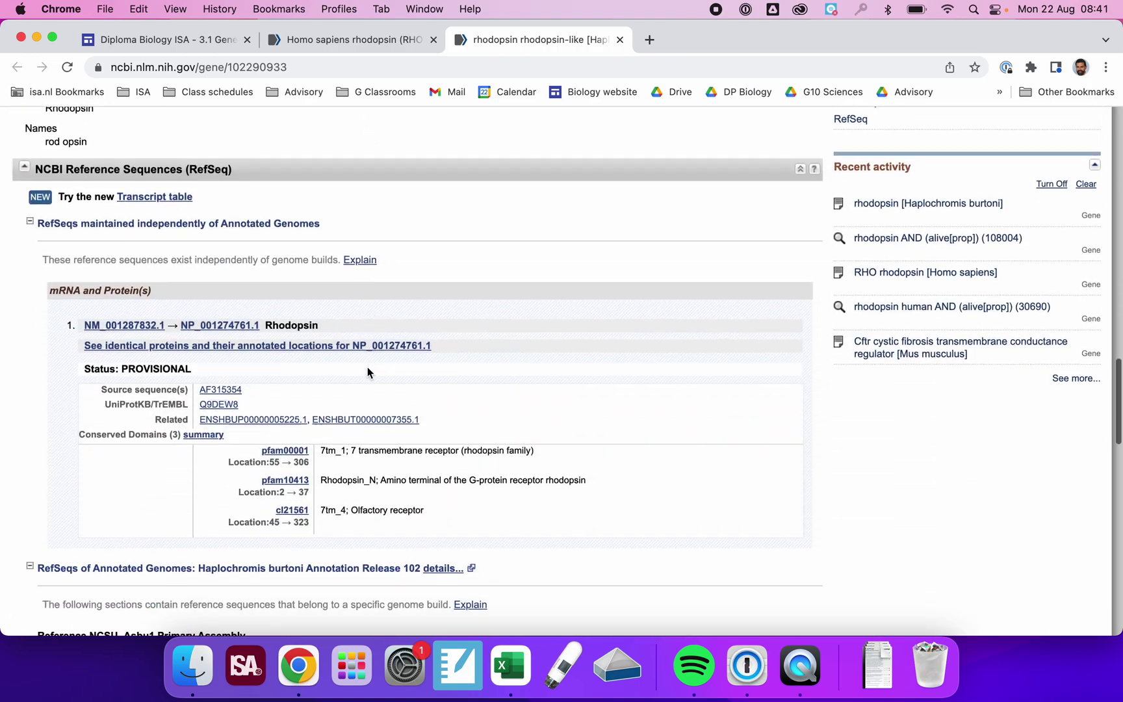
{"action": "scroll", "coordinate": [368, 372], "scroll_direction": "down", "scroll_amount": 1}
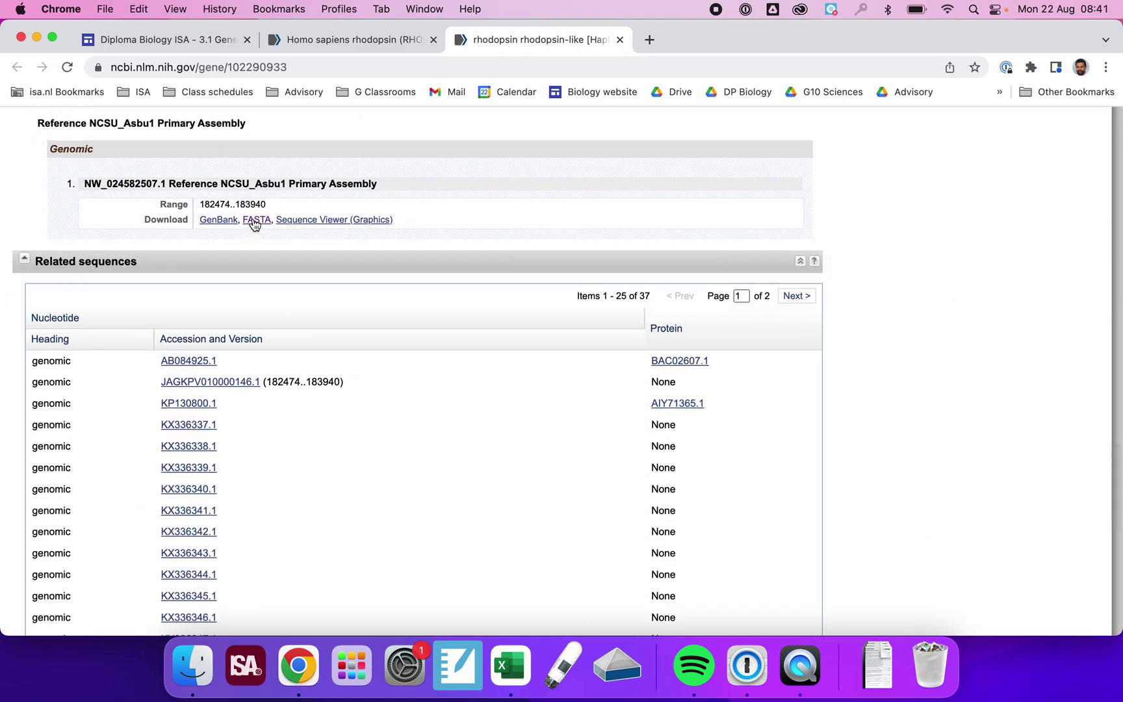
{"action": "left_click", "coordinate": [254, 221]}
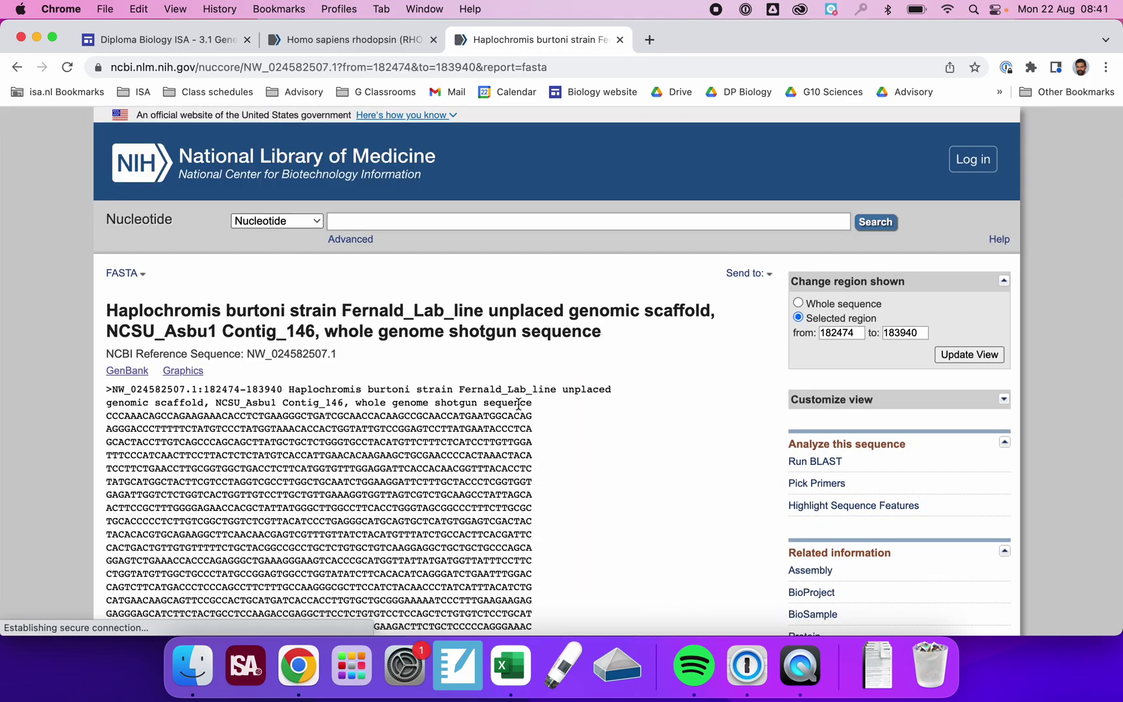
Copy the entire human NG_009115.1 FASTA sequence from the human RHO tab
{"action": "scroll", "coordinate": [518, 404], "scroll_direction": "down", "scroll_amount": 9}
{"action": "scroll", "coordinate": [518, 404], "scroll_direction": "up", "scroll_amount": 3}
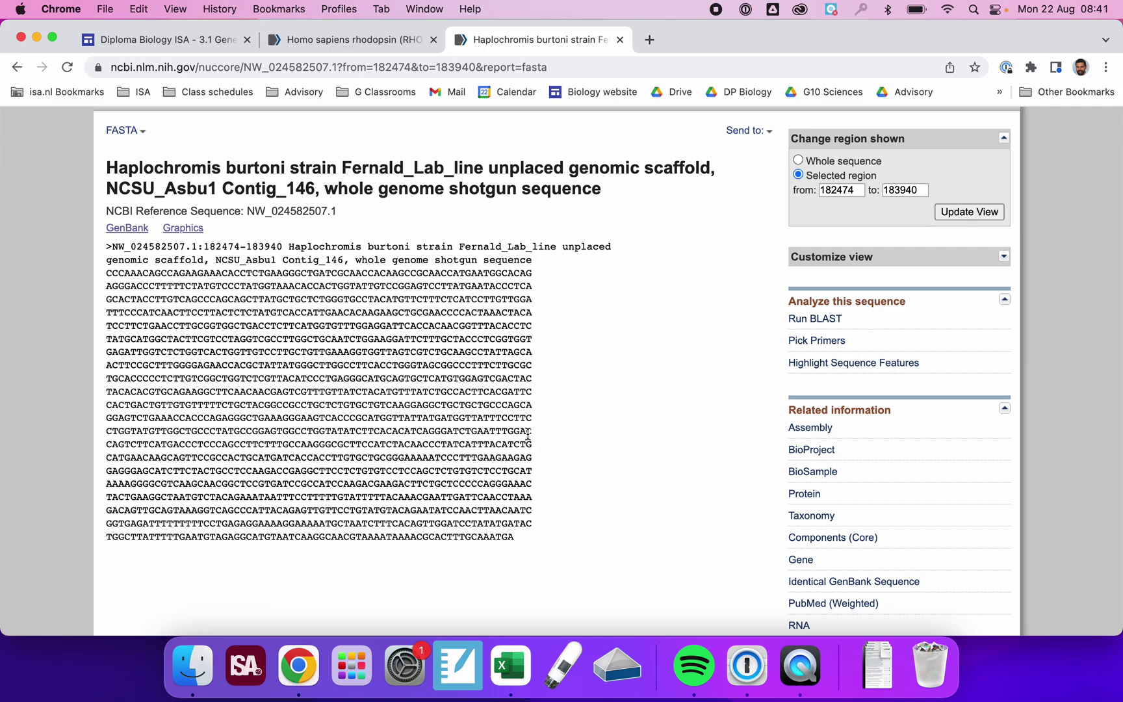
{"action": "left_click", "coordinate": [386, 41]}
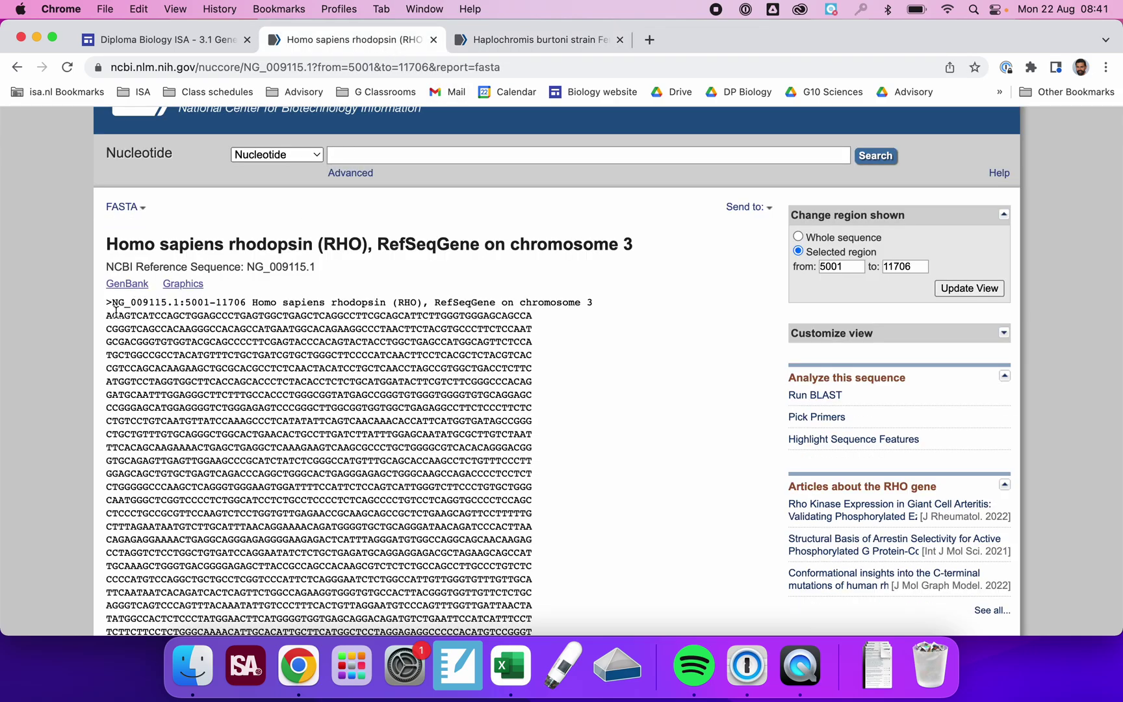
{"action": "left_click_drag", "start_coordinate": [105, 322], "coordinate": [452, 333]}
{"action": "key", "text": "super+c"}
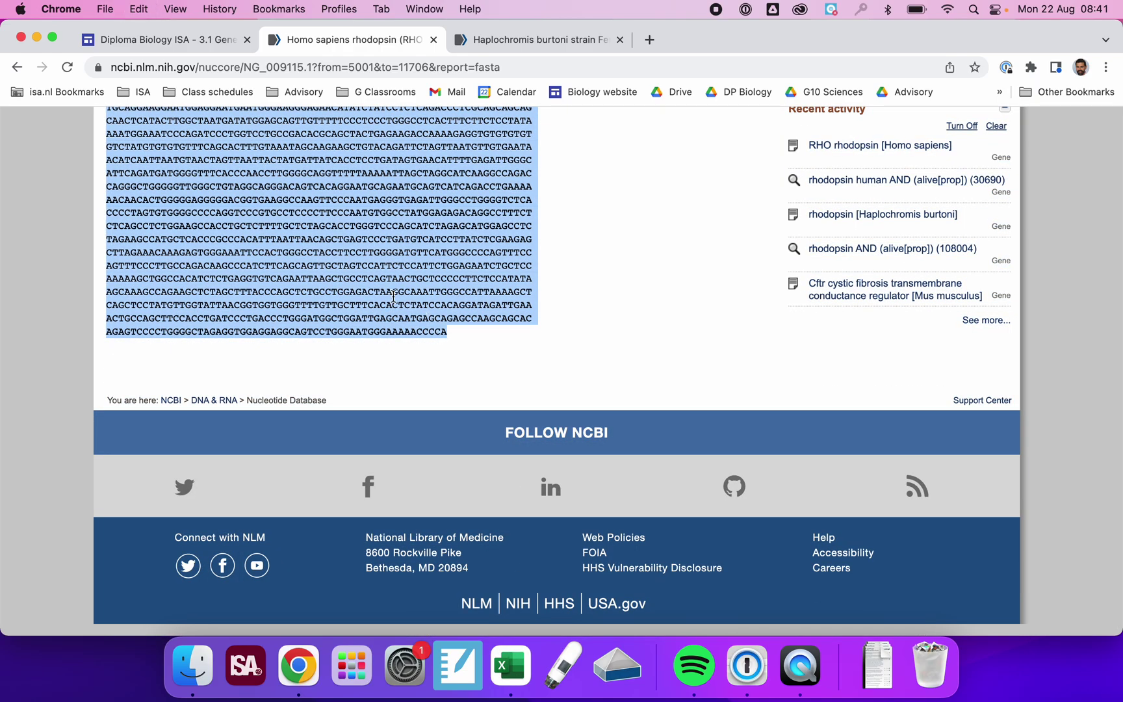
Open the Clustal Omega sequence alignment tool from the Diploma Biology course page
{"action": "left_click", "coordinate": [209, 39]}
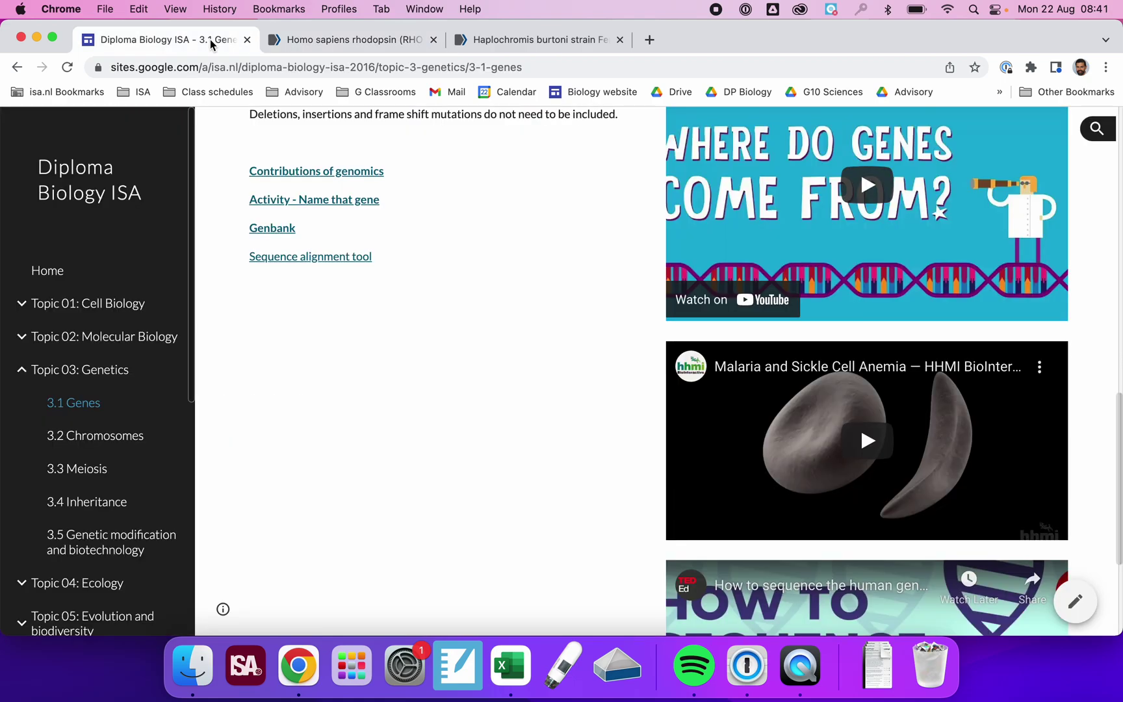
{"action": "left_click", "coordinate": [330, 258]}
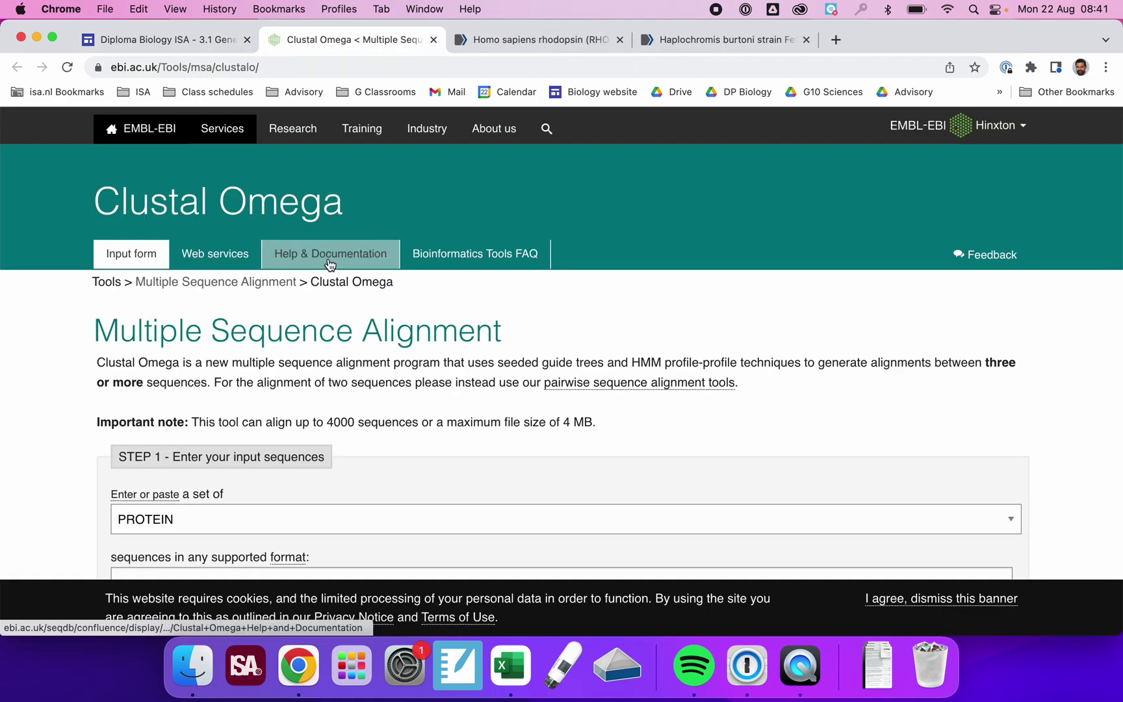
{"action": "scroll", "coordinate": [330, 263], "scroll_direction": "down", "scroll_amount": 5}
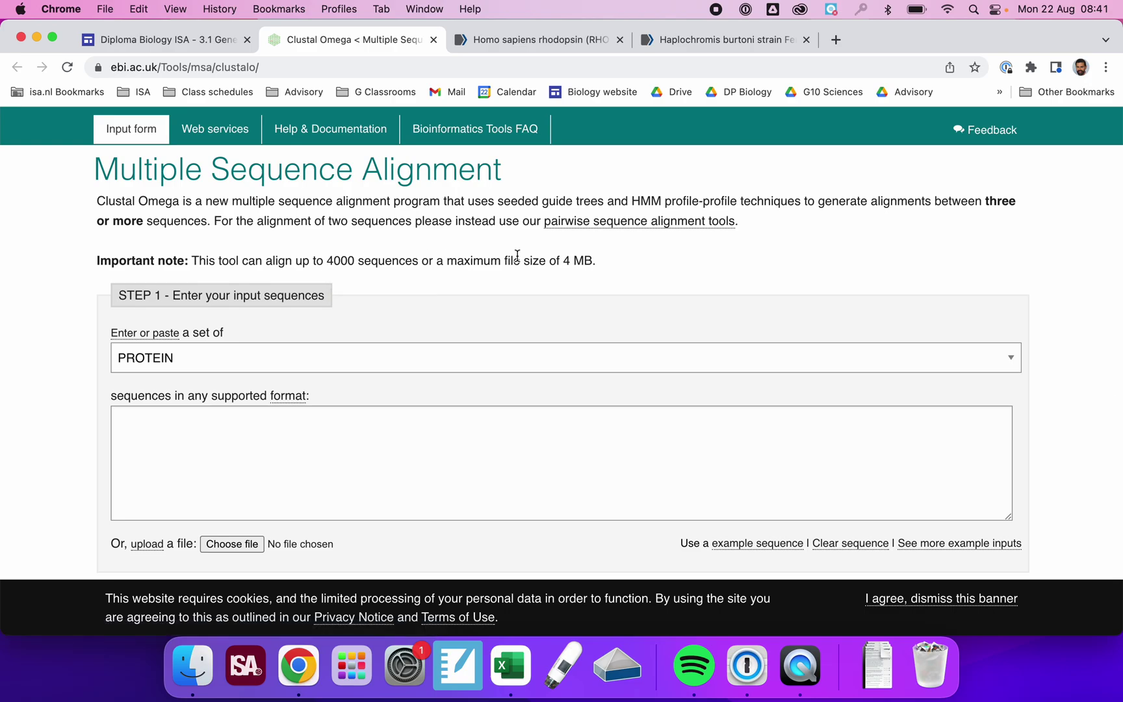
{"action": "scroll", "coordinate": [517, 256], "scroll_direction": "down", "scroll_amount": 3}
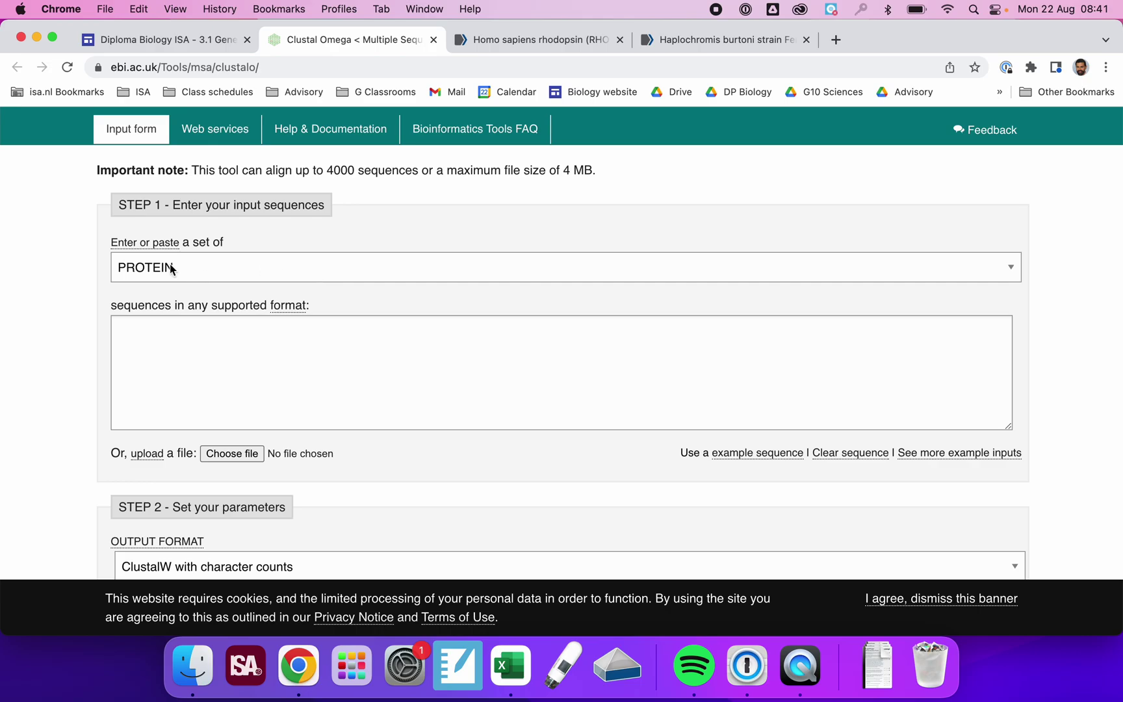
Set the sequence type to DNA and load the example sequences
{"action": "left_click", "coordinate": [242, 274]}
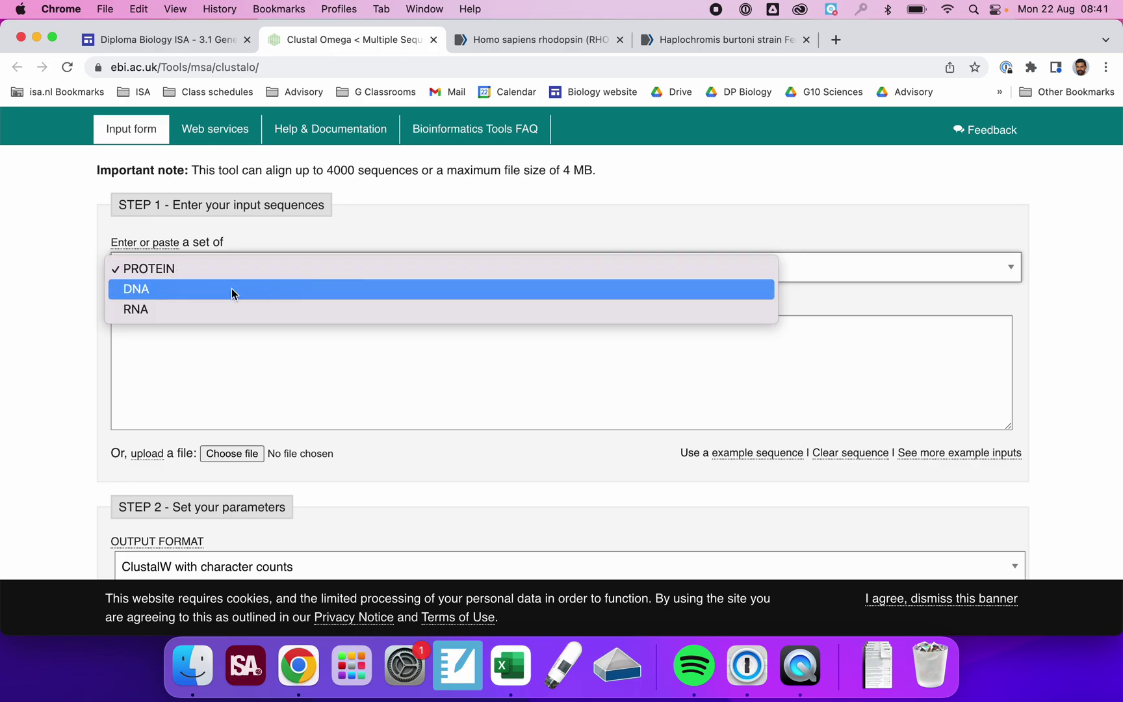
{"action": "left_click", "coordinate": [231, 289]}
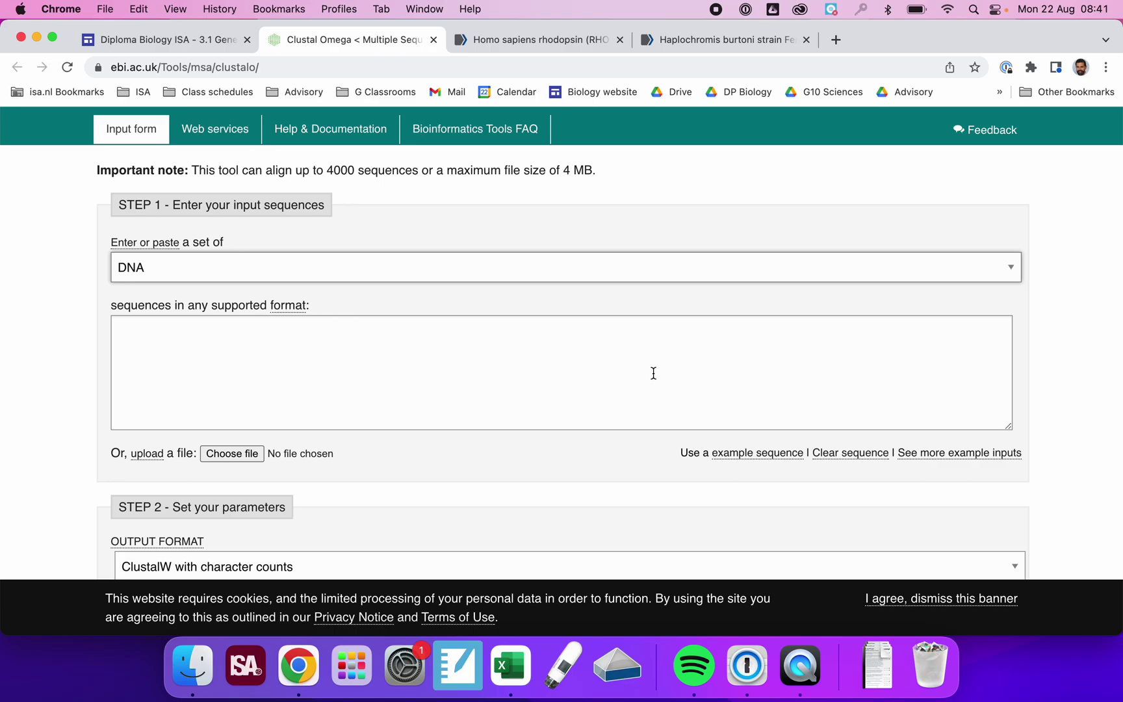
{"action": "left_click", "coordinate": [759, 455]}
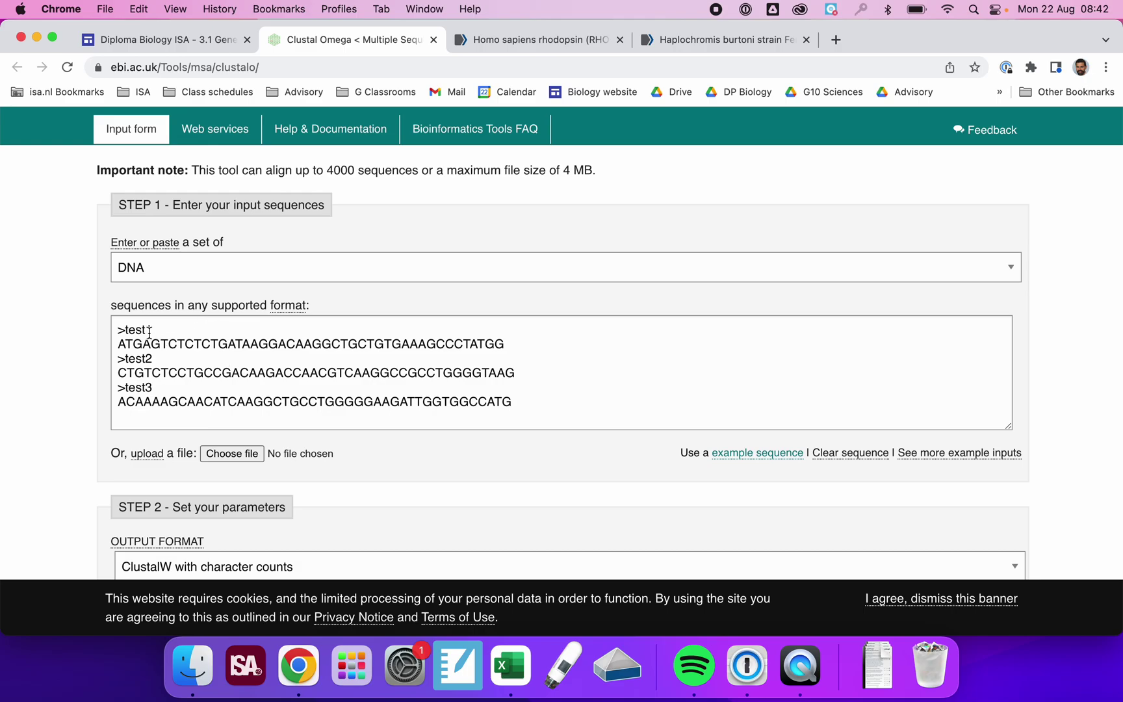
Rename the test1 header to 'human' and paste the human sequence over its example sequence
{"action": "left_click", "coordinate": [126, 330]}
{"action": "left_click_drag", "start_coordinate": [125, 330], "coordinate": [153, 330]}
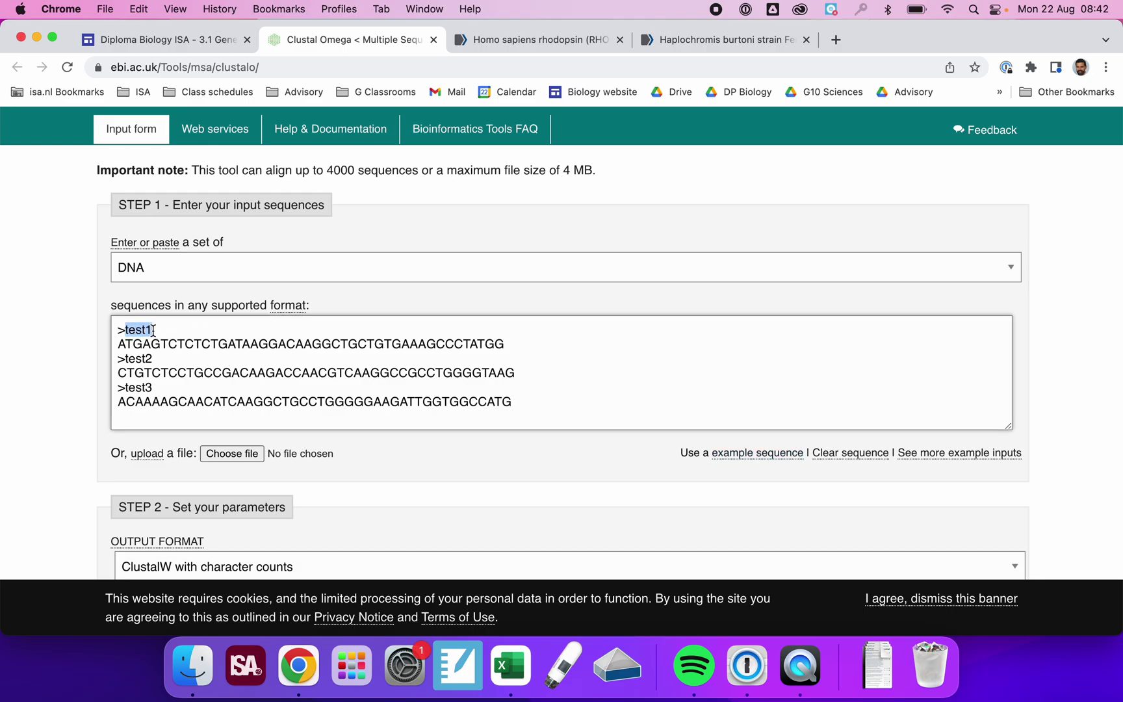
{"action": "type", "text": "human"}
{"action": "left_click_drag", "start_coordinate": [117, 341], "coordinate": [506, 342]}
{"action": "key", "text": "super+v"}
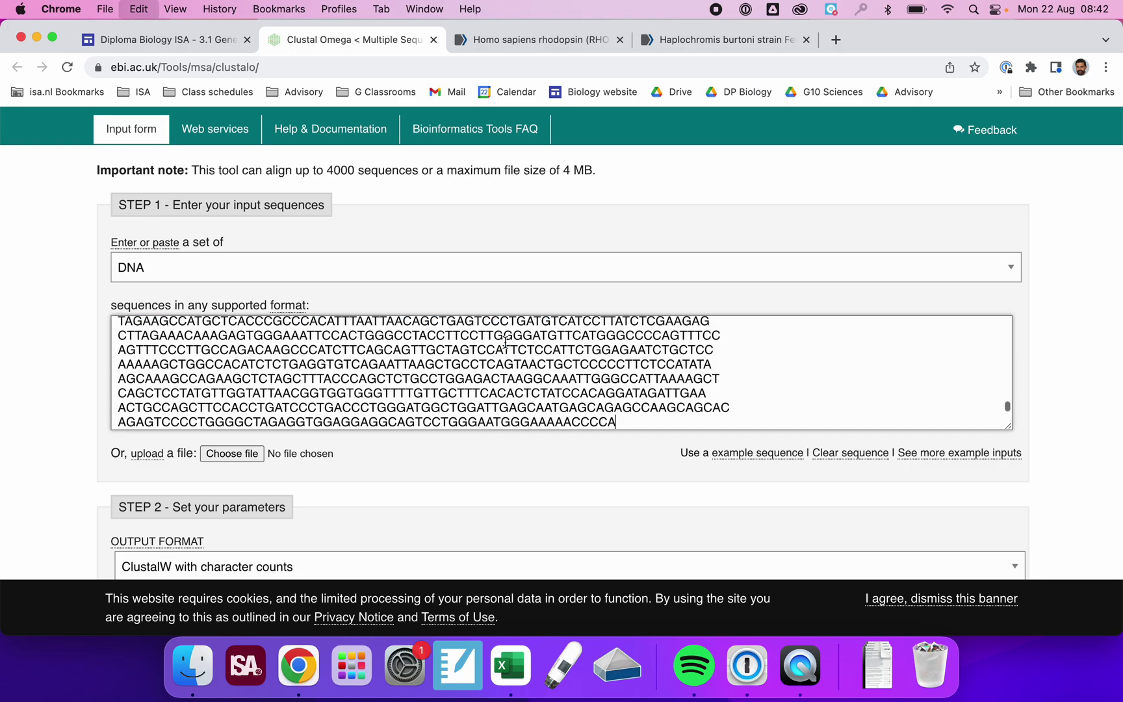
Select the whole Burton's mouthbrooder rhodopsin sequence in its FASTA tab
{"action": "scroll", "coordinate": [390, 364], "scroll_direction": "down", "scroll_amount": 3}
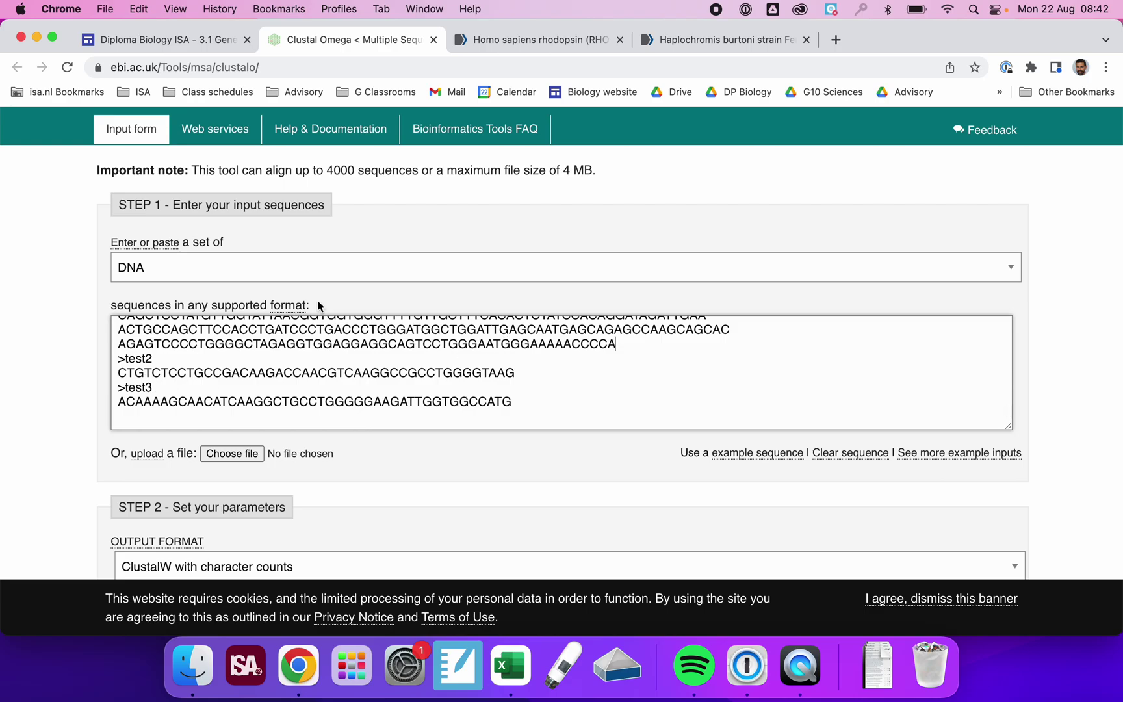
{"action": "left_click", "coordinate": [692, 40]}
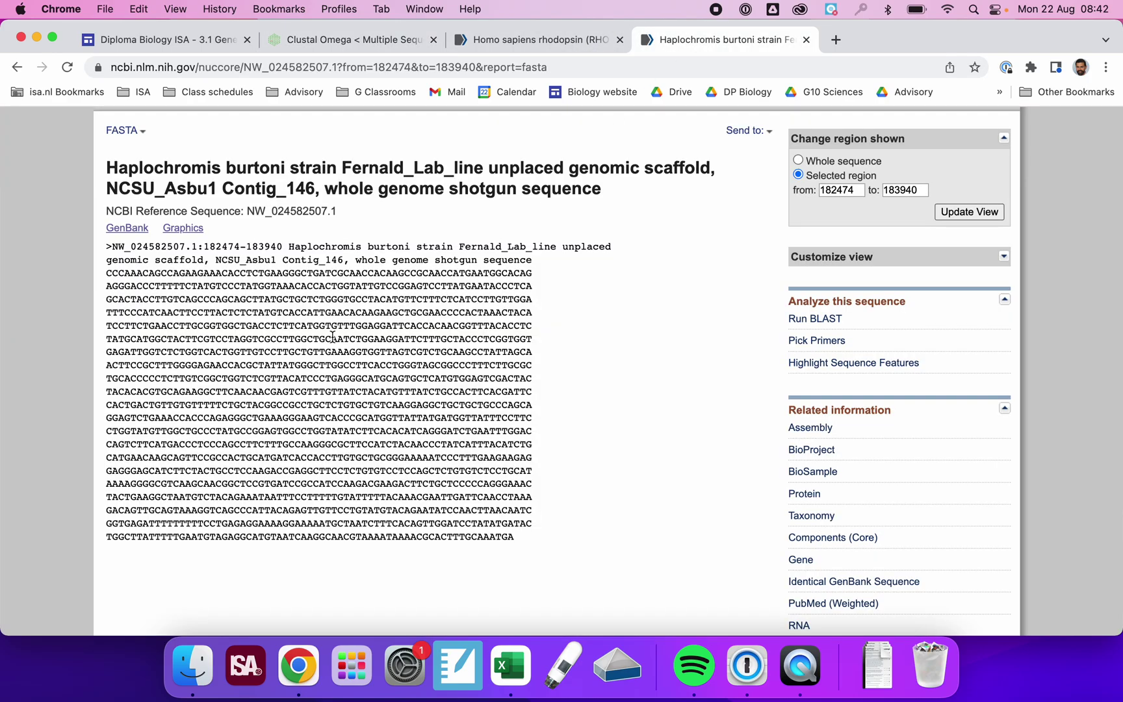
{"action": "left_click_drag", "start_coordinate": [108, 274], "coordinate": [499, 552]}
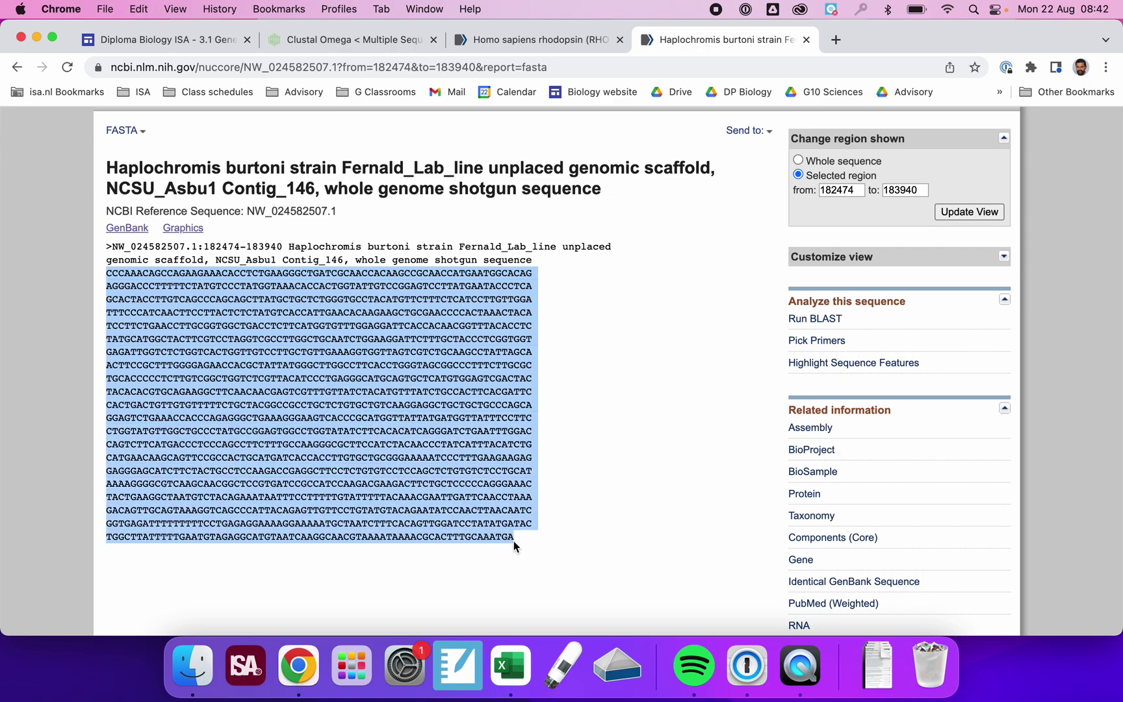
Rename test2 to 'fish', delete the third example entry, and paste in the fish sequence
{"action": "left_click", "coordinate": [386, 40]}
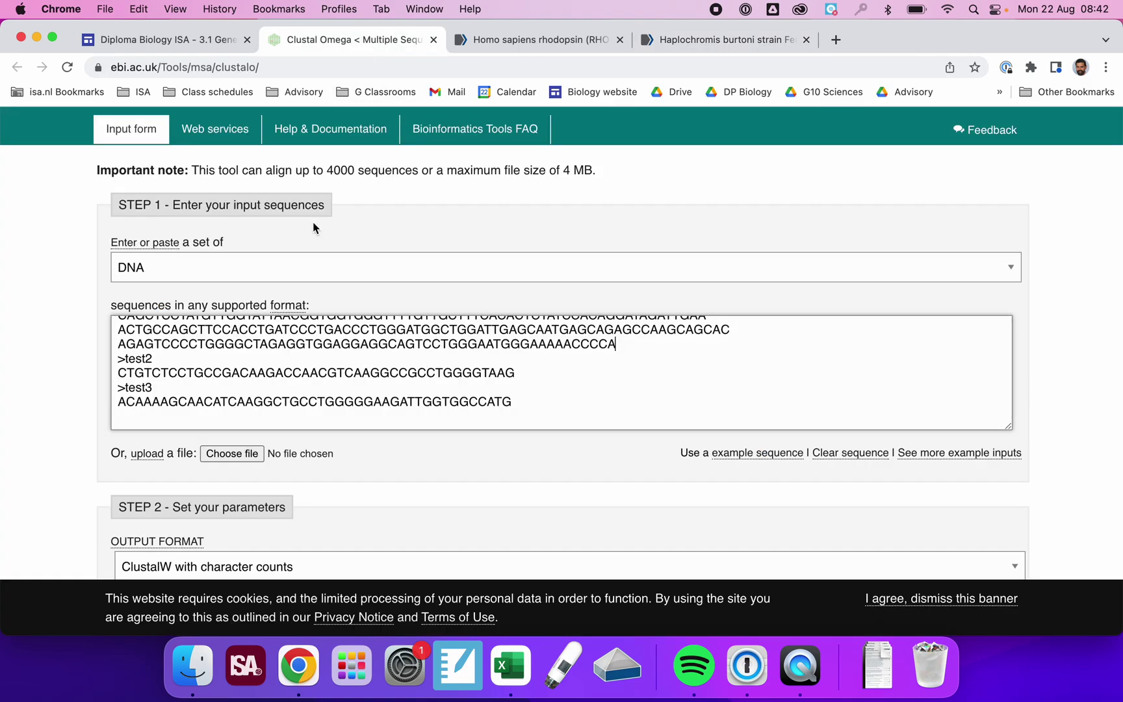
{"action": "left_click_drag", "start_coordinate": [126, 359], "coordinate": [149, 356]}
{"action": "type", "text": "fish"}
{"action": "mouse_move", "coordinate": [518, 401]}
{"action": "left_mouse_down"}
{"action": "mouse_move", "coordinate": [107, 404]}
{"action": "mouse_move", "coordinate": [110, 393]}
{"action": "mouse_move", "coordinate": [537, 394]}
{"action": "left_mouse_up"}
{"action": "key", "text": "BackSpace"}
{"action": "key", "text": "cmd+v"}
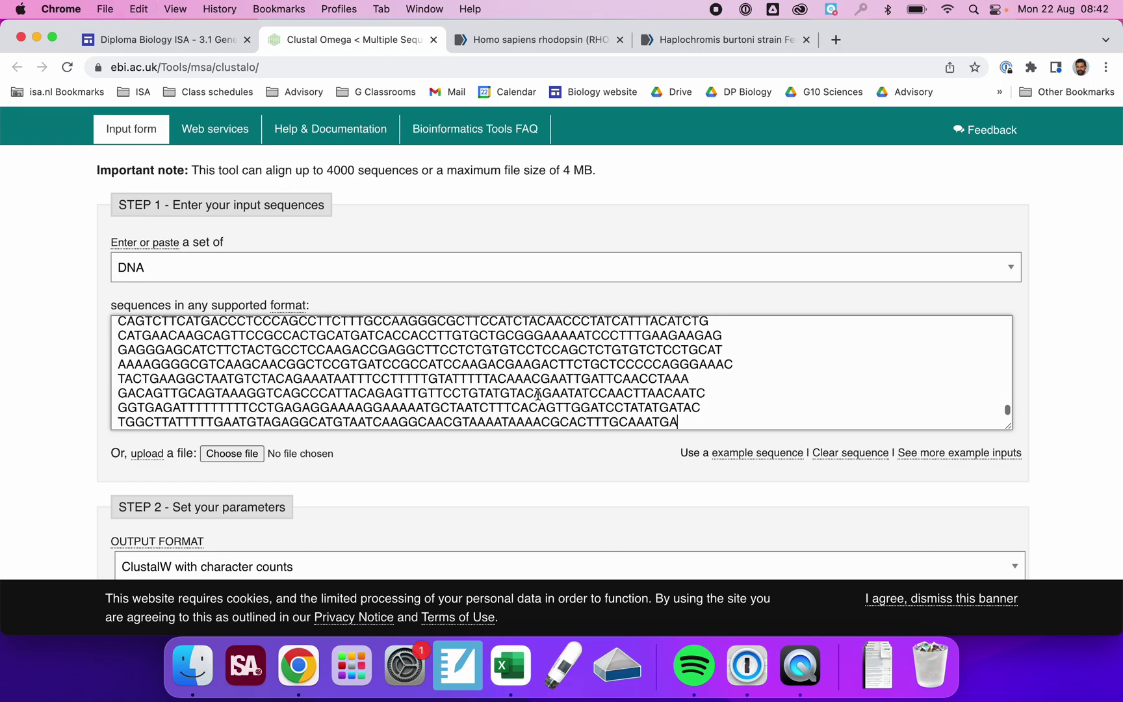
Scroll through the input to check both the >human and >fish entries
{"action": "scroll", "coordinate": [568, 375], "scroll_direction": "up", "scroll_amount": 6}
{"action": "scroll", "coordinate": [570, 377], "scroll_direction": "up", "scroll_amount": 5}
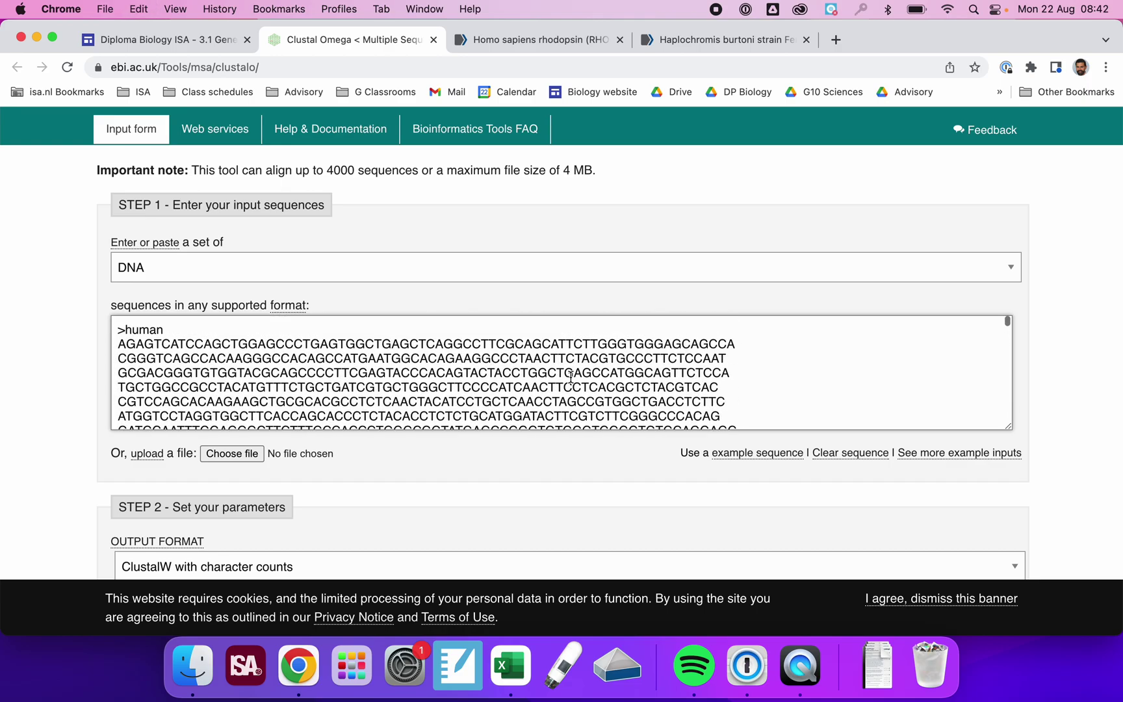
{"action": "scroll", "coordinate": [345, 392], "scroll_direction": "down", "scroll_amount": 3}
{"action": "scroll", "coordinate": [345, 392], "scroll_direction": "down", "scroll_amount": 10}
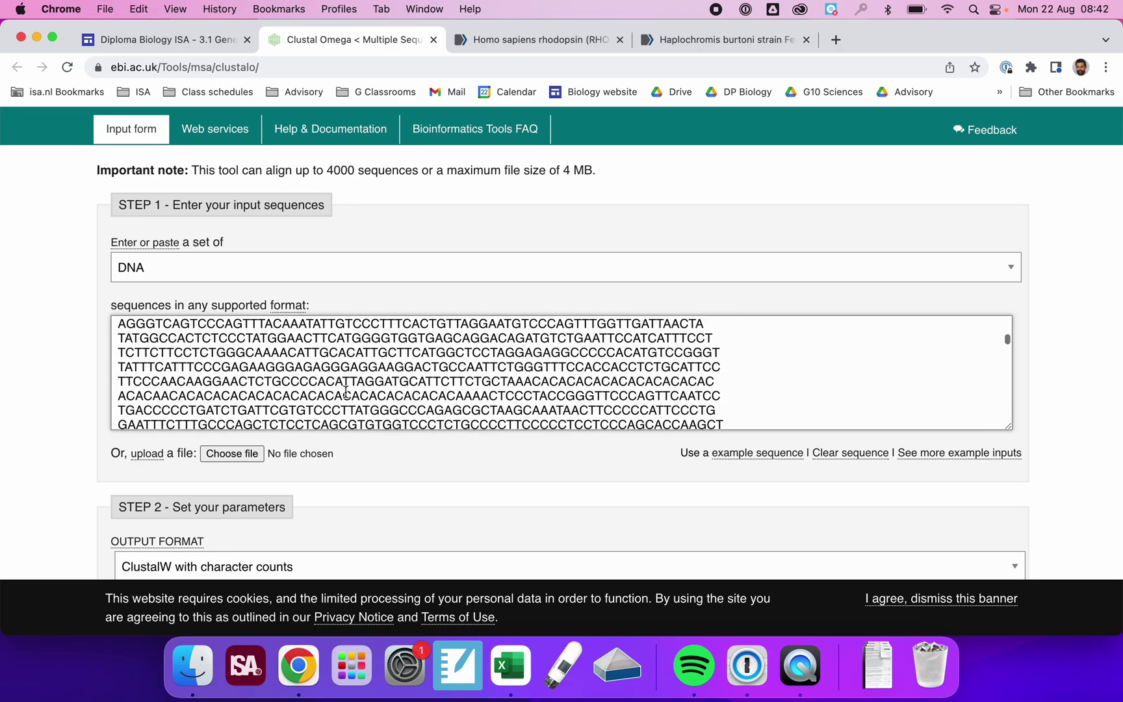
{"action": "scroll", "coordinate": [345, 392], "scroll_direction": "down", "scroll_amount": 10}
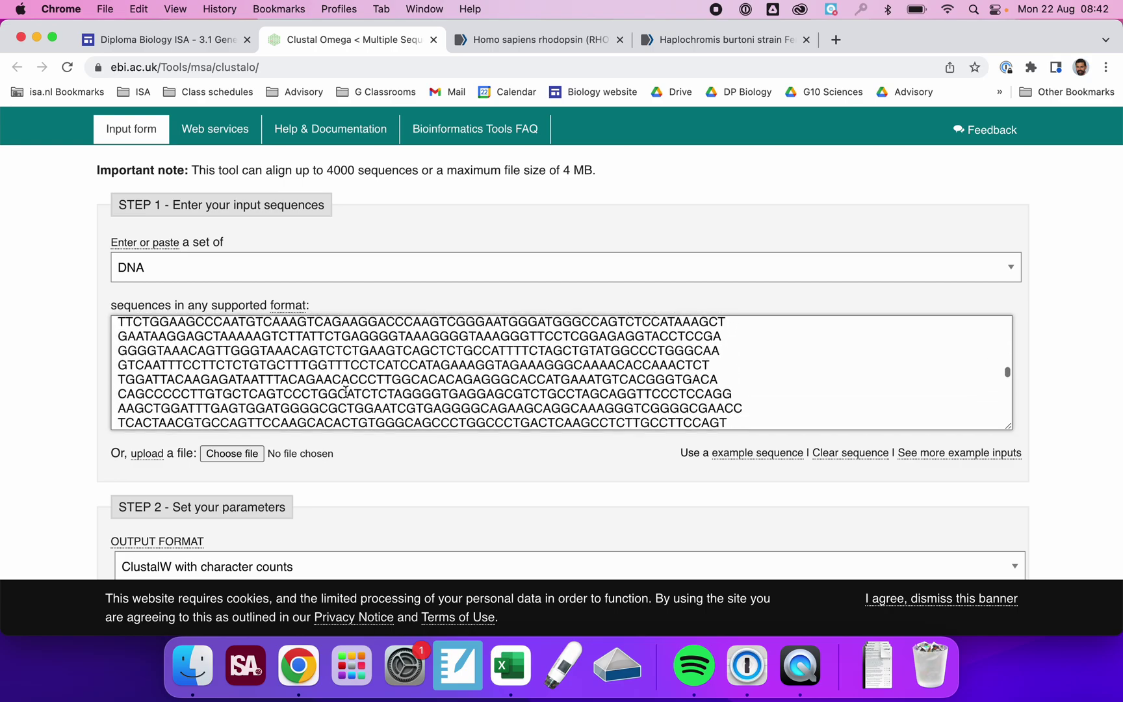
{"action": "scroll", "coordinate": [345, 392], "scroll_direction": "down", "scroll_amount": 2}
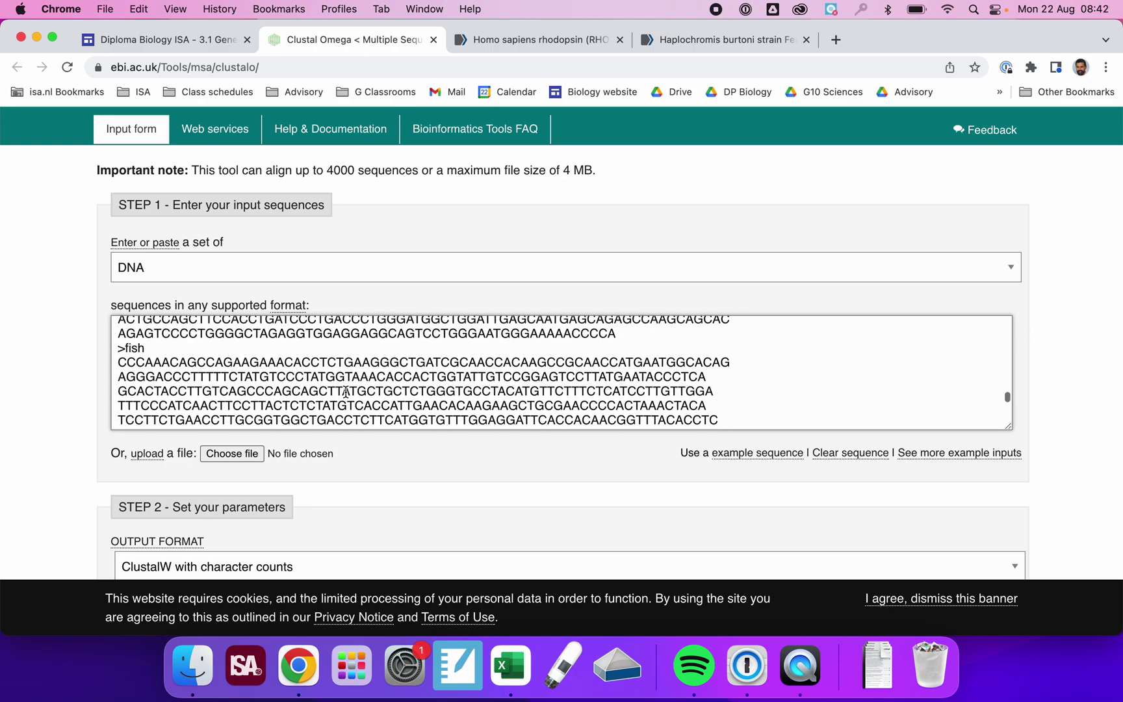
{"action": "scroll", "coordinate": [238, 388], "scroll_direction": "down", "scroll_amount": 5}
{"action": "scroll", "coordinate": [236, 388], "scroll_direction": "down", "scroll_amount": 10}
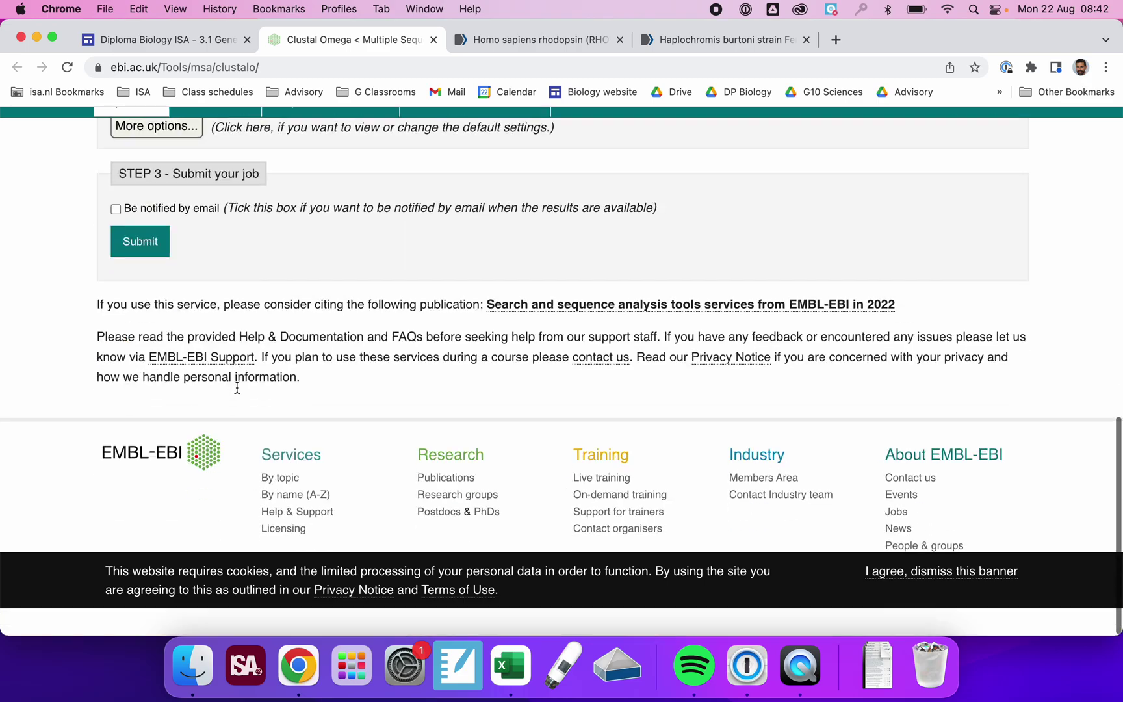
{"action": "scroll", "coordinate": [235, 387], "scroll_direction": "up", "scroll_amount": 5}
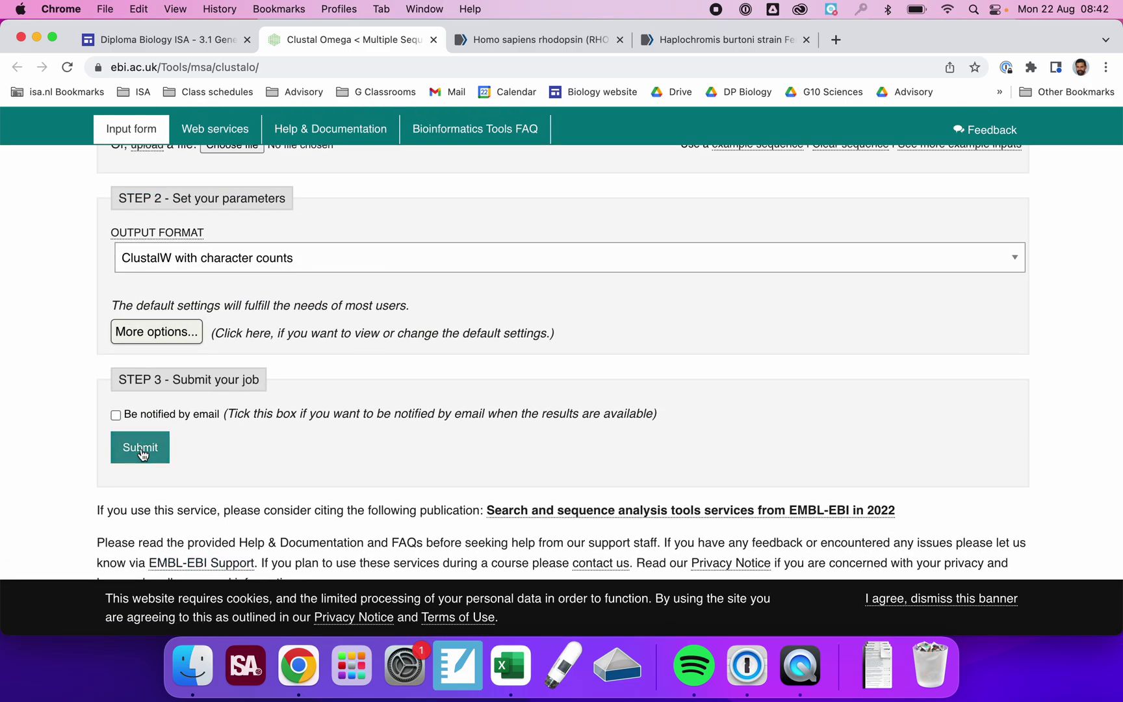
Submit the human and fish sequences and get the ClustalW-format alignment results
{"action": "left_click", "coordinate": [141, 453]}
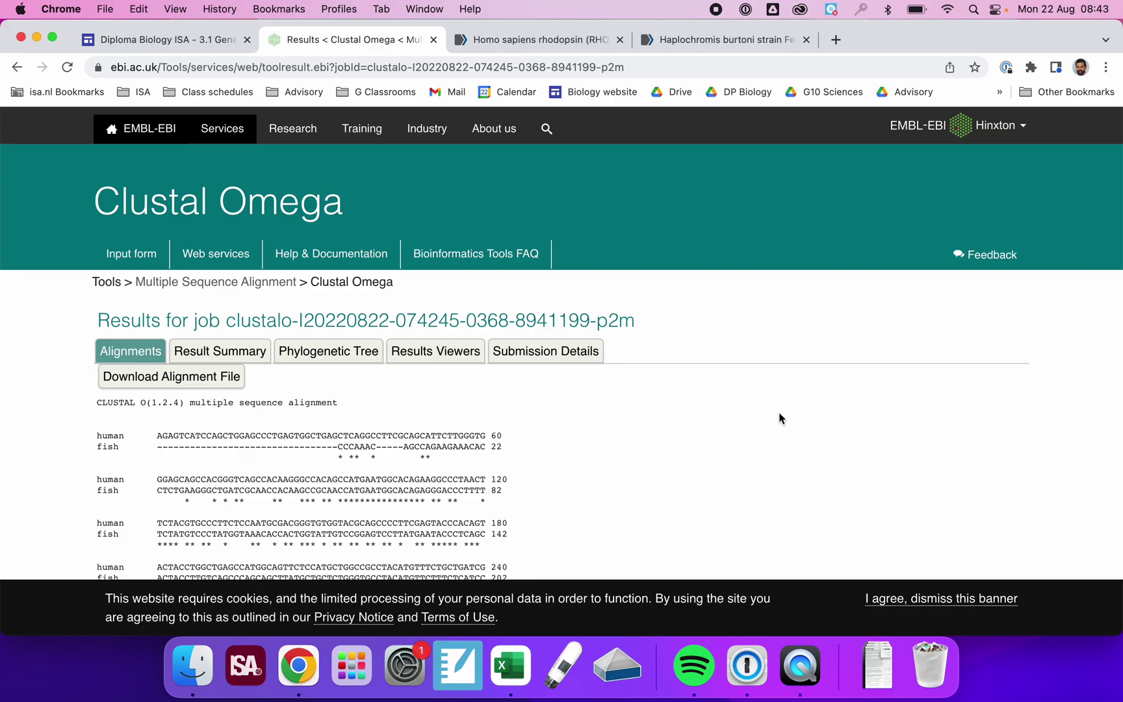
{"action": "scroll", "coordinate": [776, 420], "scroll_direction": "down", "scroll_amount": 3}
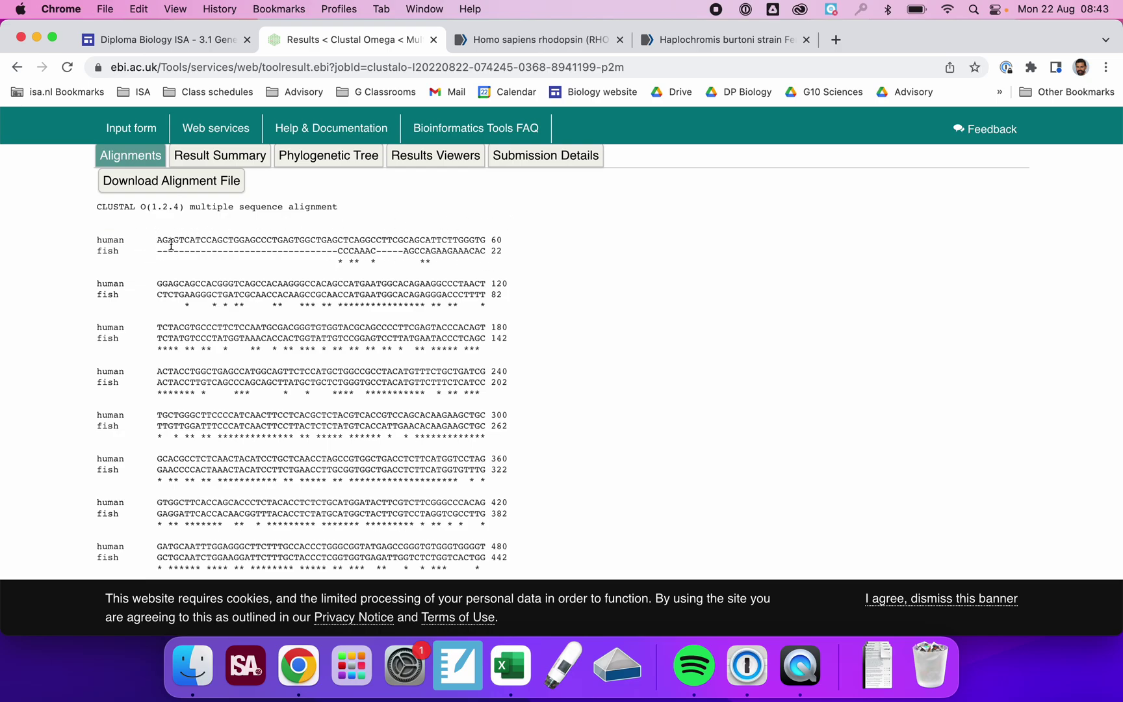
{"action": "left_click_drag", "start_coordinate": [158, 241], "coordinate": [499, 240]}
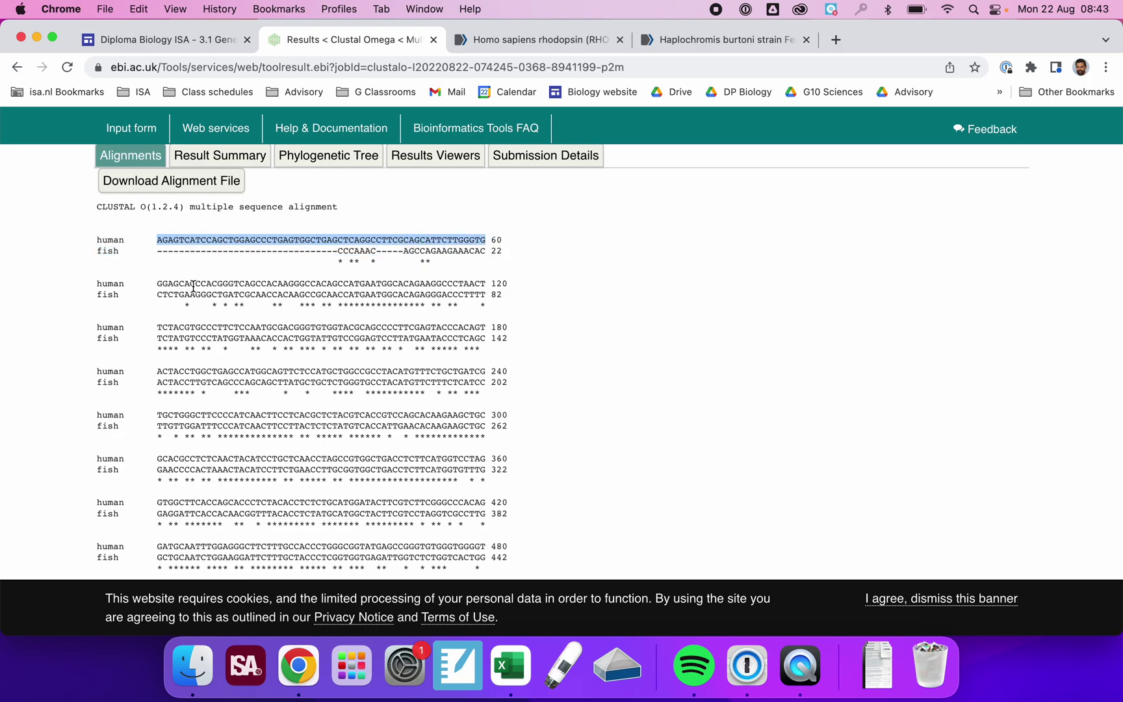
{"action": "left_click_drag", "start_coordinate": [158, 283], "coordinate": [489, 285]}
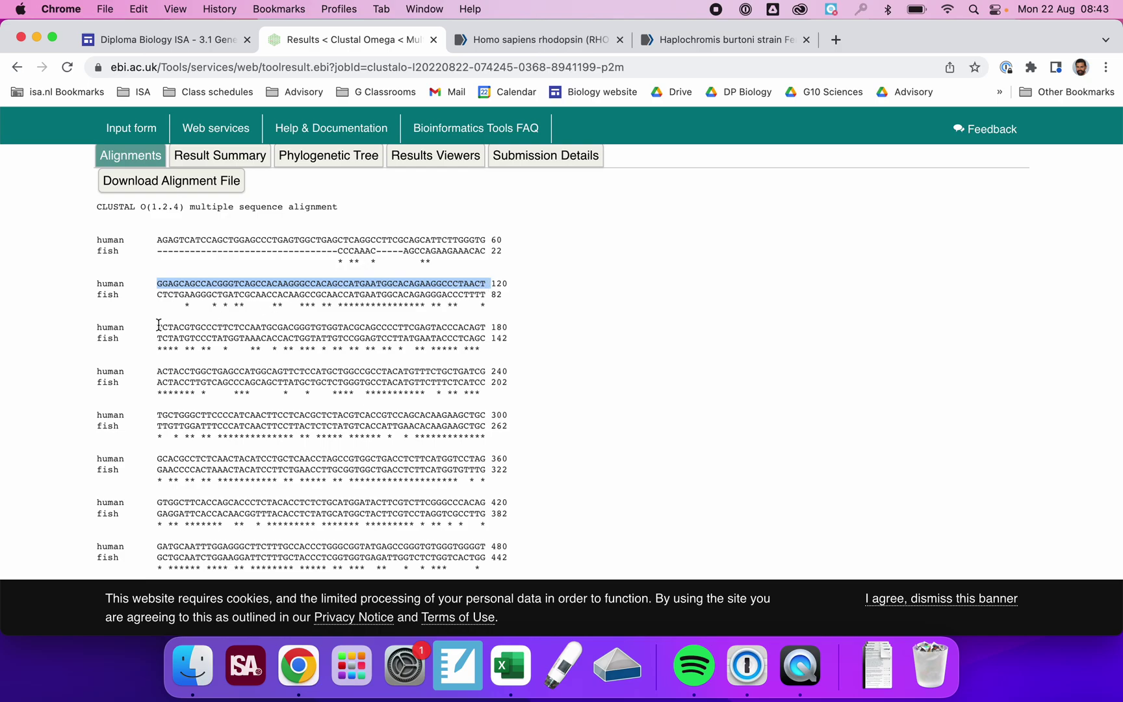
{"action": "left_click_drag", "start_coordinate": [158, 327], "coordinate": [491, 326]}
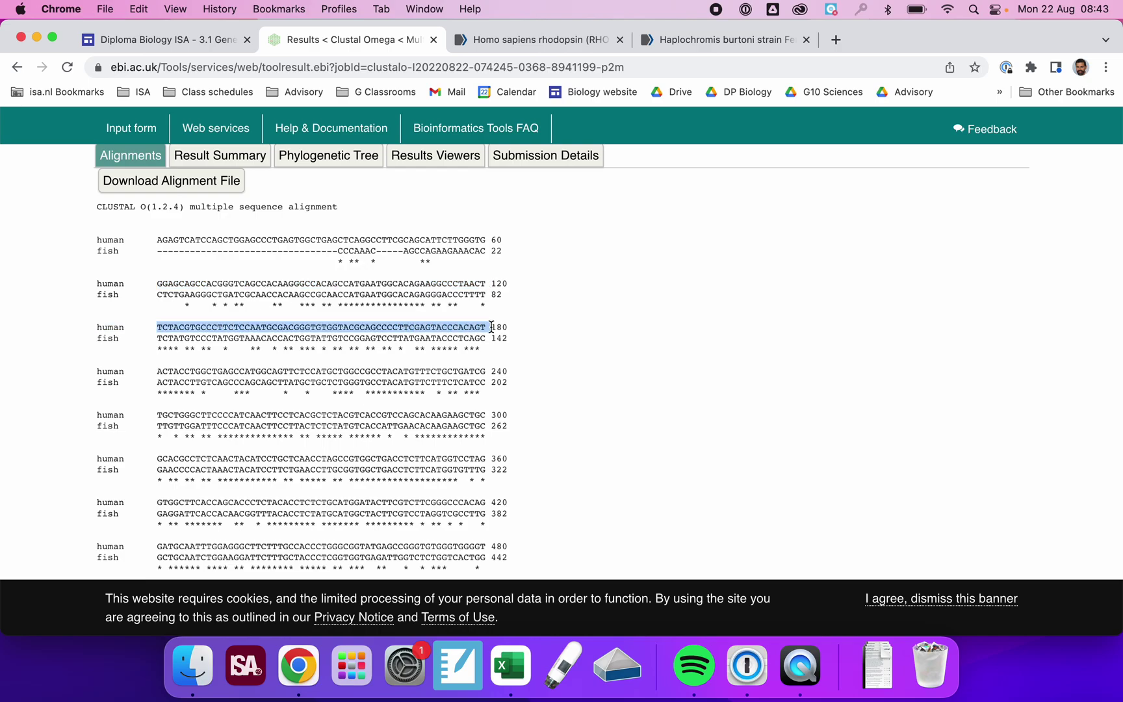
{"action": "left_click", "coordinate": [607, 330]}
{"action": "scroll", "coordinate": [607, 331], "scroll_direction": "up", "scroll_amount": 2}
{"action": "scroll", "coordinate": [607, 331], "scroll_direction": "down", "scroll_amount": 8}
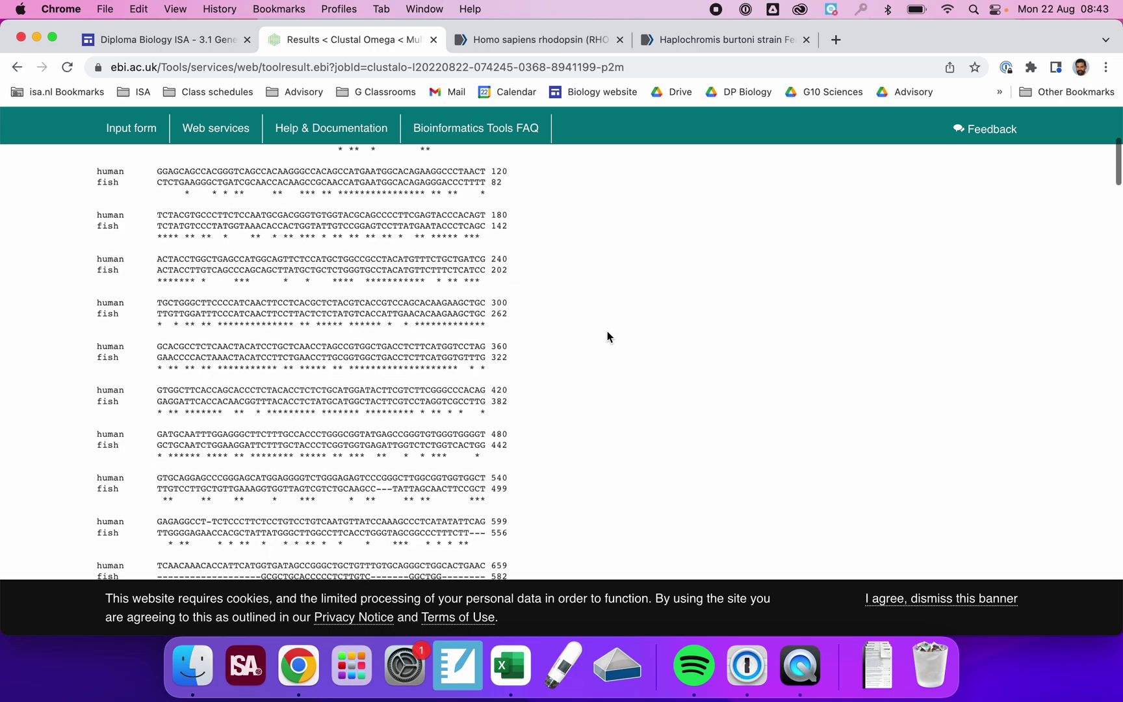
{"action": "scroll", "coordinate": [607, 331], "scroll_direction": "down", "scroll_amount": 3}
{"action": "scroll", "coordinate": [607, 331], "scroll_direction": "up", "scroll_amount": 12}
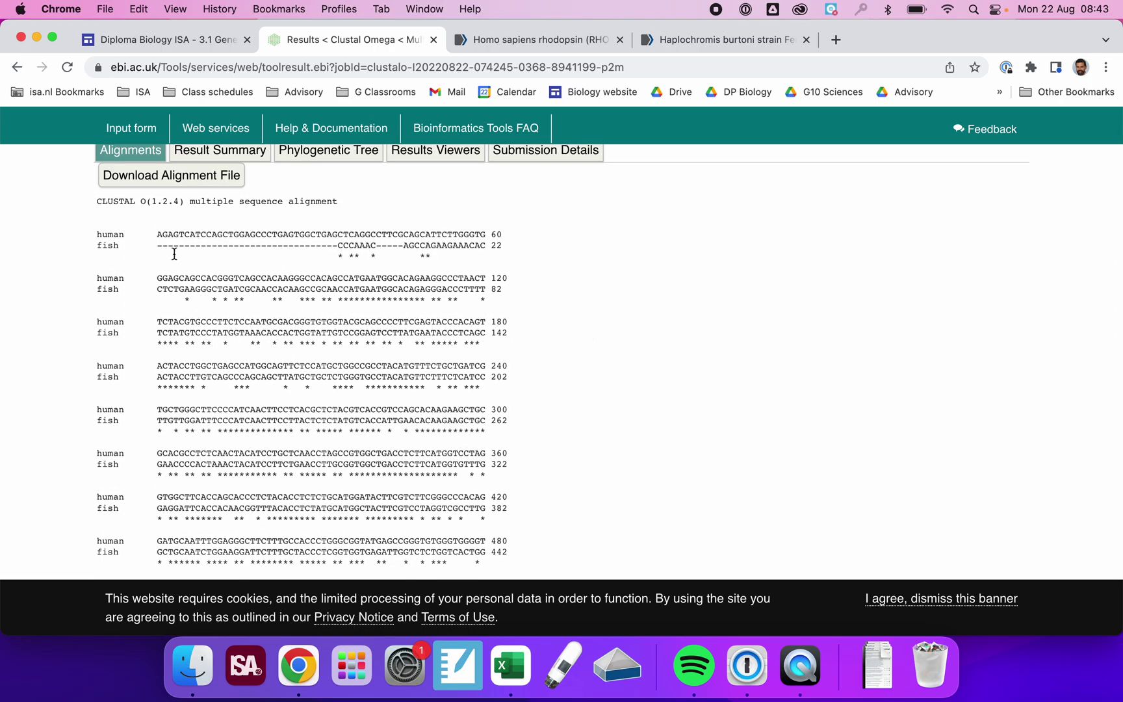
{"action": "left_click_drag", "start_coordinate": [158, 250], "coordinate": [248, 249]}
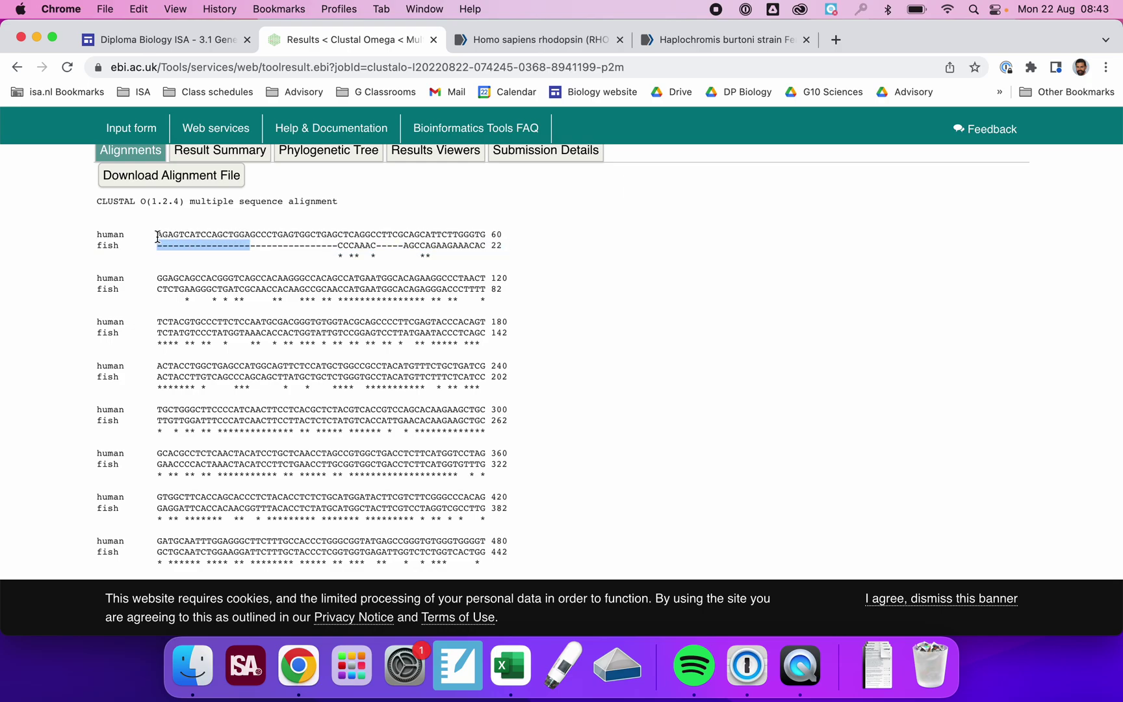
{"action": "left_click_drag", "start_coordinate": [157, 235], "coordinate": [250, 235]}
{"action": "left_click_drag", "start_coordinate": [158, 247], "coordinate": [251, 246]}
{"action": "mouse_move", "coordinate": [284, 236]}
{"action": "left_mouse_down"}
{"action": "mouse_move", "coordinate": [187, 238]}
{"action": "mouse_move", "coordinate": [287, 248]}
{"action": "left_mouse_up"}
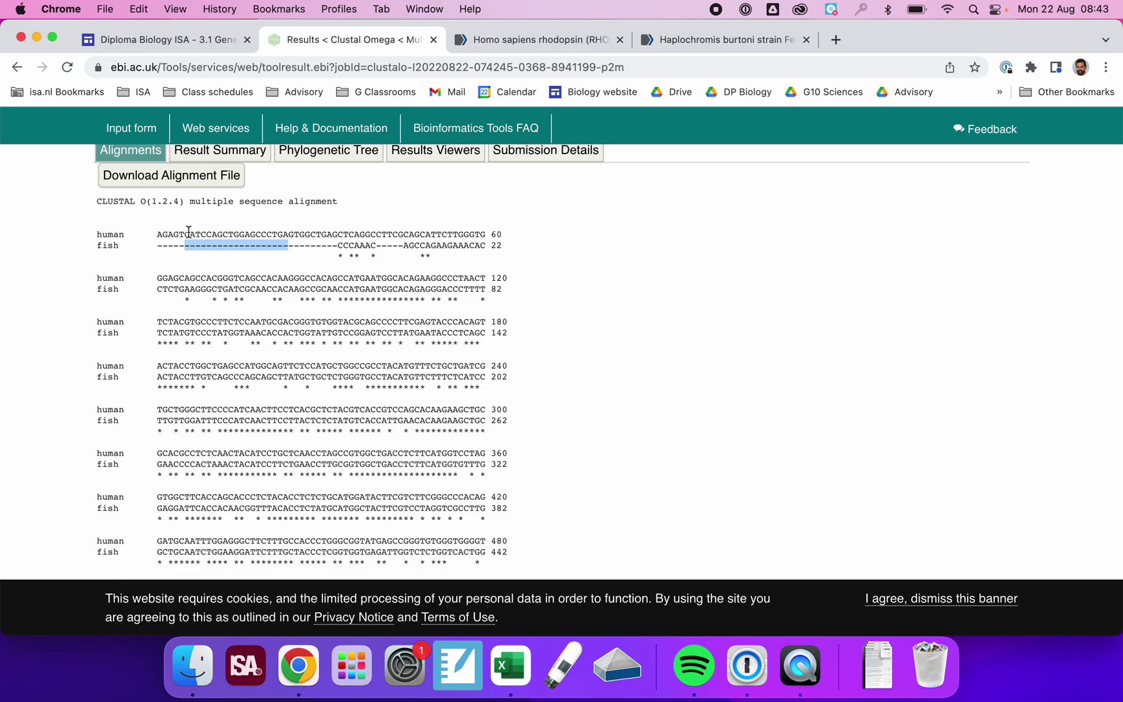
{"action": "left_click_drag", "start_coordinate": [185, 234], "coordinate": [286, 236]}
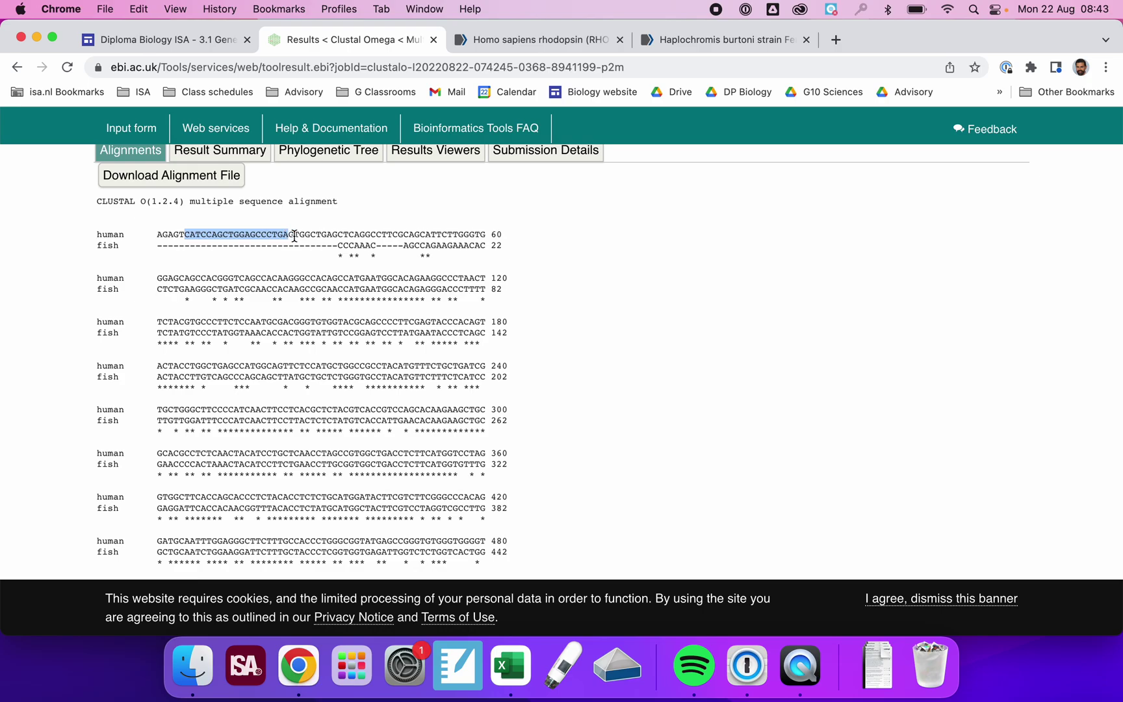
{"action": "left_click", "coordinate": [342, 252]}
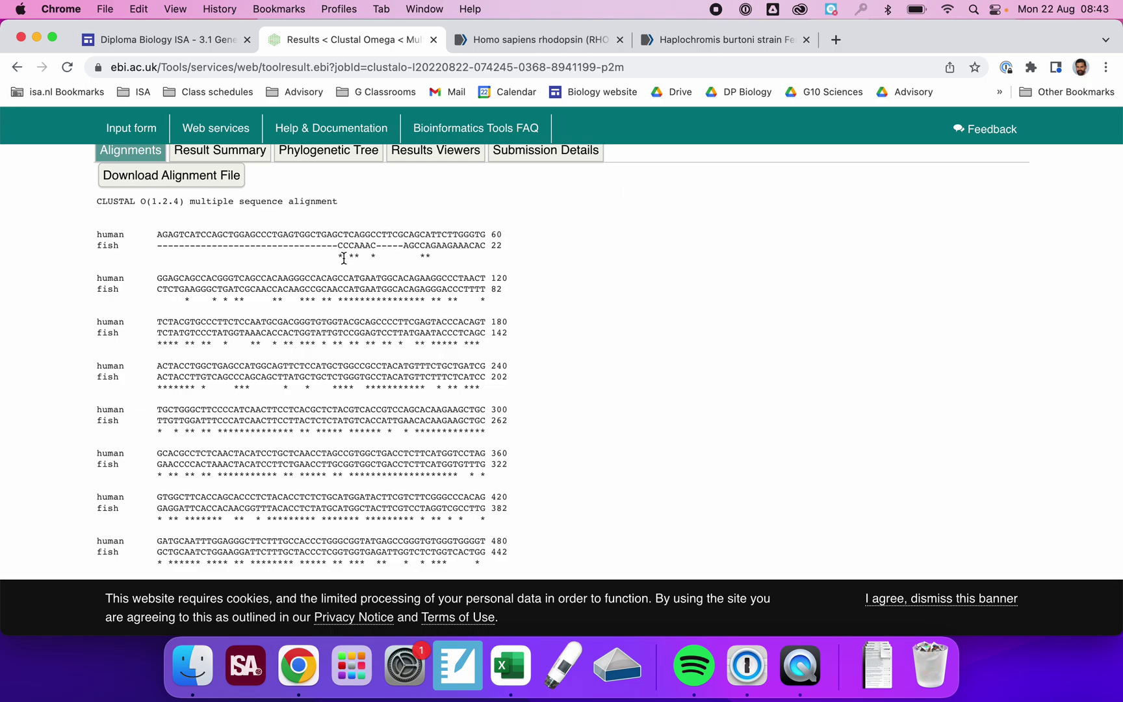
{"action": "left_click_drag", "start_coordinate": [343, 246], "coordinate": [336, 242]}
{"action": "left_click", "coordinate": [339, 235]}
{"action": "left_click_drag", "start_coordinate": [339, 234], "coordinate": [342, 236]}
{"action": "left_click_drag", "start_coordinate": [342, 234], "coordinate": [338, 235]}
{"action": "mouse_move", "coordinate": [378, 248]}
{"action": "left_mouse_down"}
{"action": "mouse_move", "coordinate": [406, 246]}
{"action": "mouse_move", "coordinate": [379, 239]}
{"action": "left_mouse_up"}
{"action": "left_click", "coordinate": [403, 240]}
{"action": "left_click_drag", "start_coordinate": [375, 235], "coordinate": [403, 234]}
{"action": "left_click", "coordinate": [376, 233]}
{"action": "scroll", "coordinate": [373, 325], "scroll_direction": "down", "scroll_amount": 5}
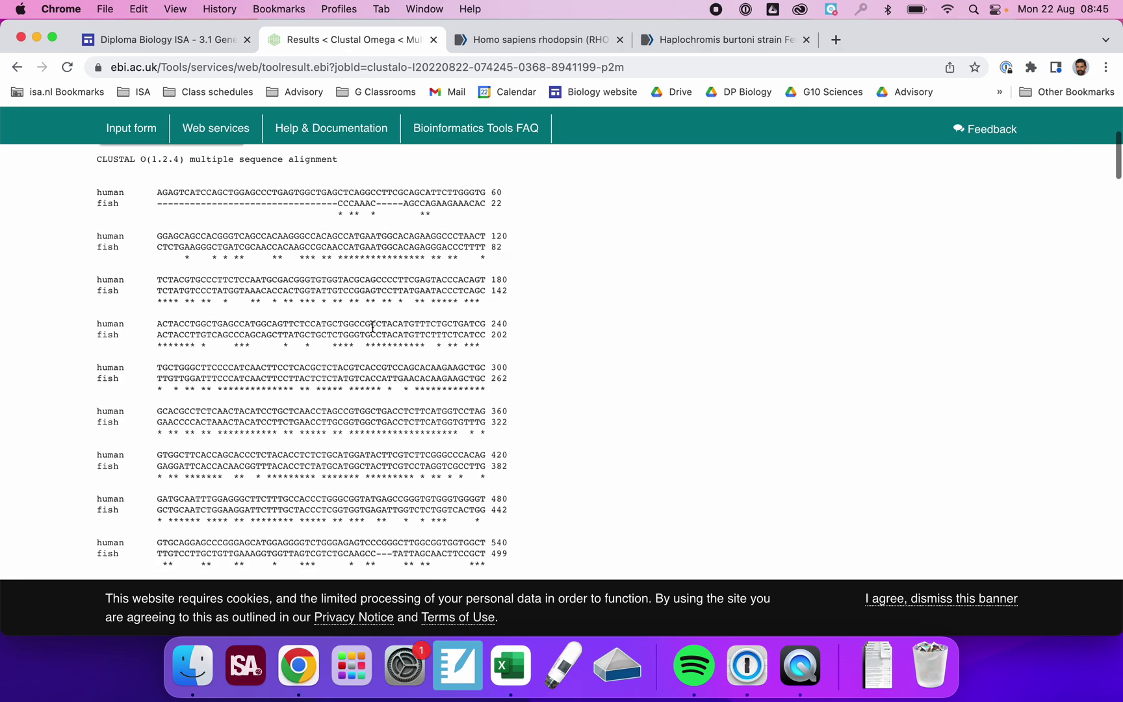
{"action": "scroll", "coordinate": [373, 326], "scroll_direction": "down", "scroll_amount": 1}
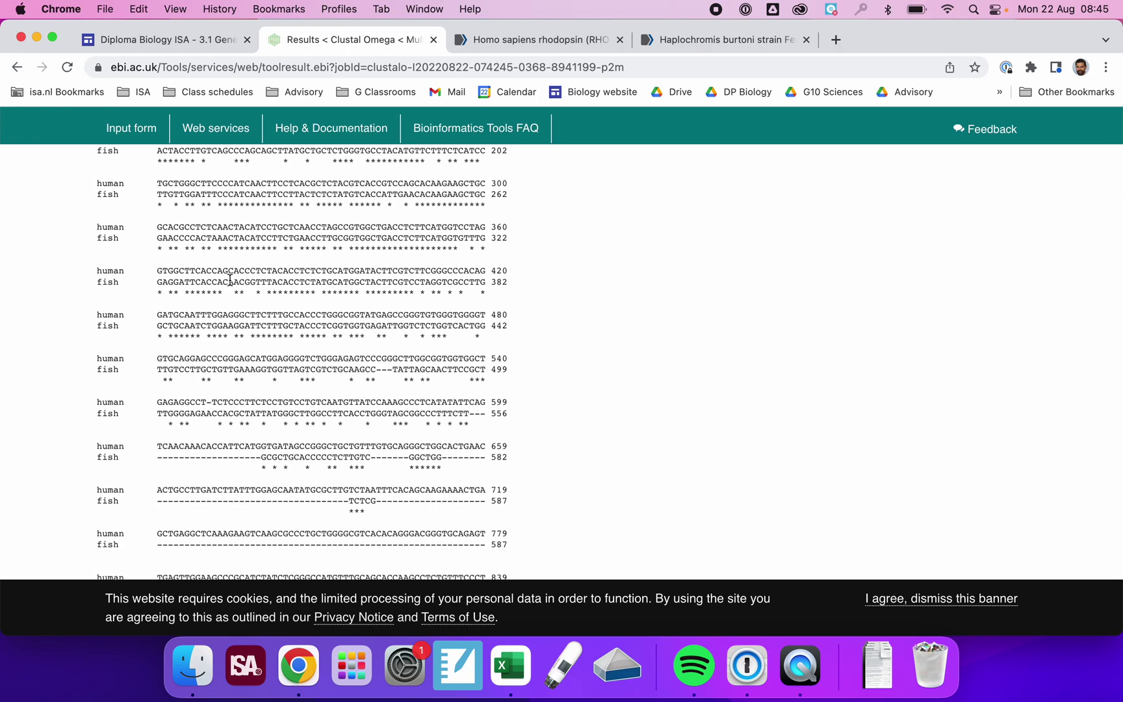
{"action": "left_click_drag", "start_coordinate": [158, 269], "coordinate": [485, 282]}
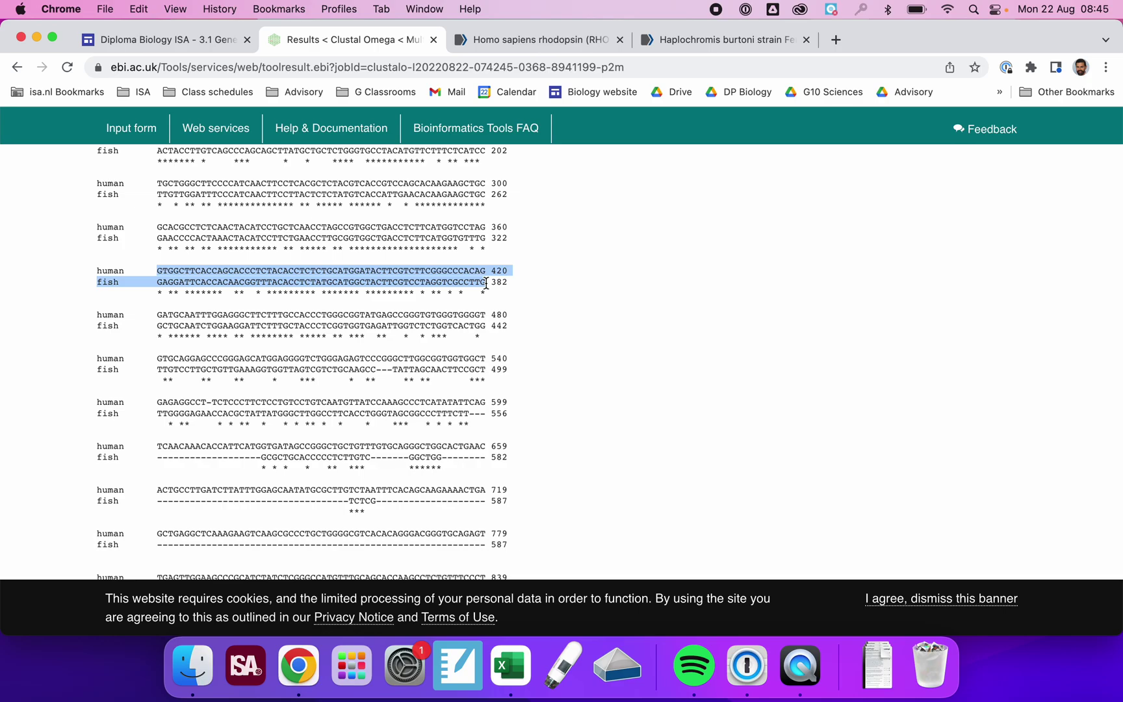
{"action": "scroll", "coordinate": [487, 283], "scroll_direction": "down", "scroll_amount": 10}
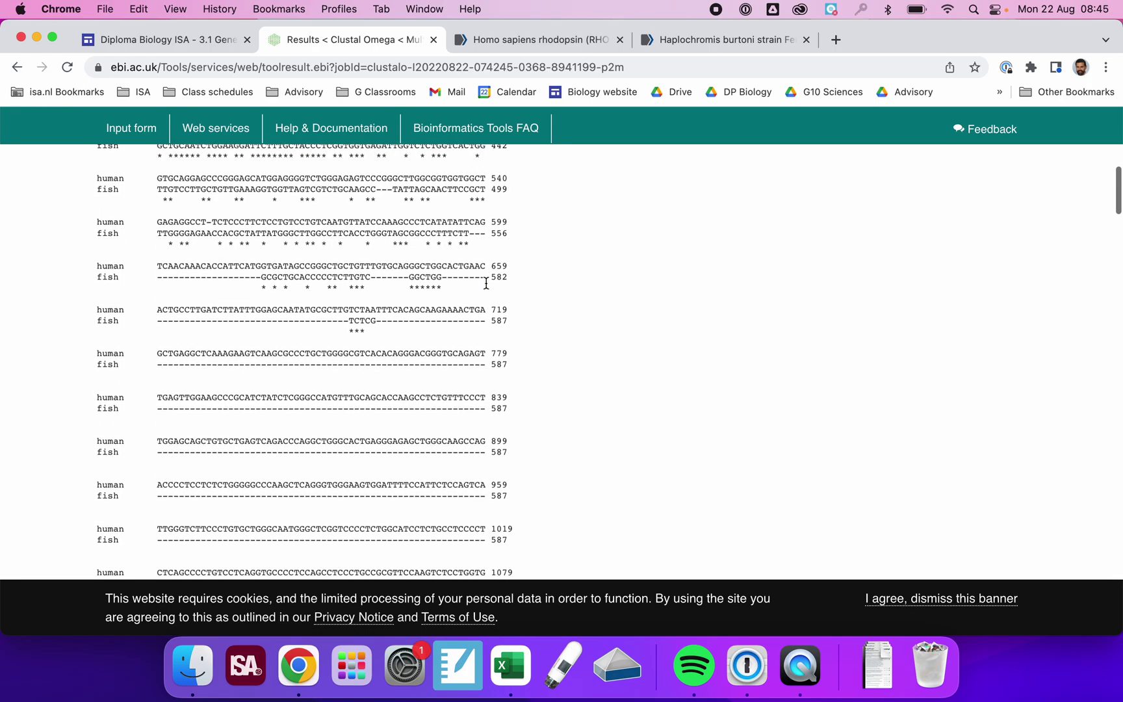
{"action": "scroll", "coordinate": [486, 283], "scroll_direction": "down", "scroll_amount": 12}
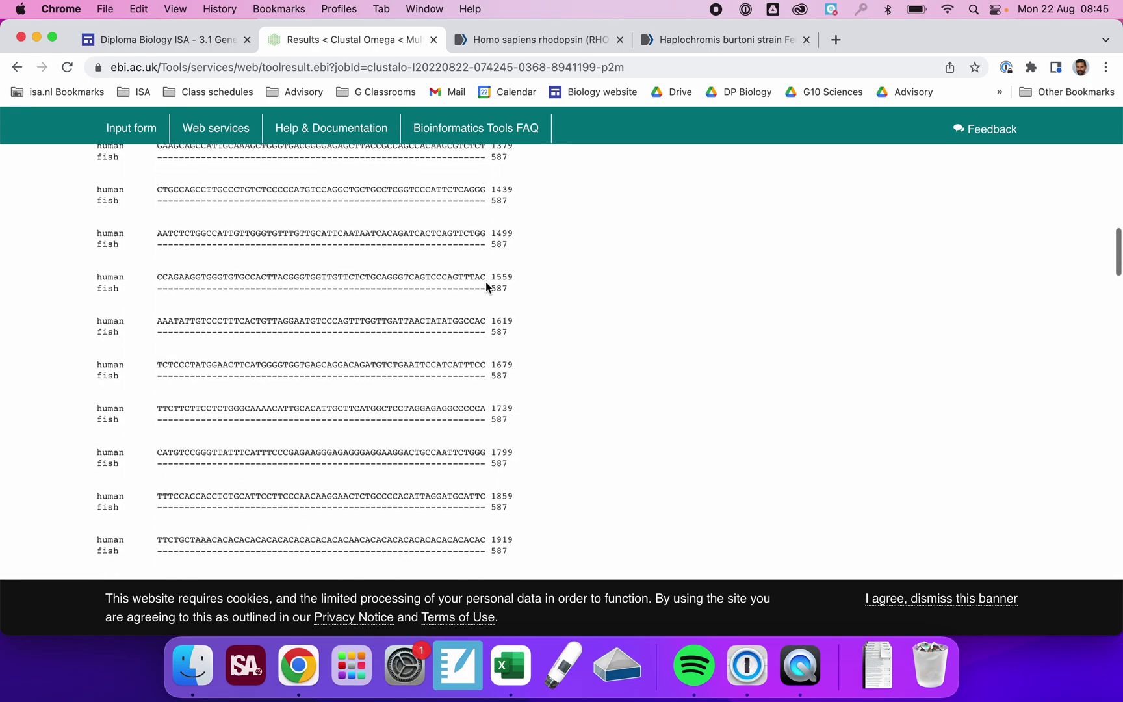
{"action": "scroll", "coordinate": [485, 281], "scroll_direction": "down", "scroll_amount": 1}
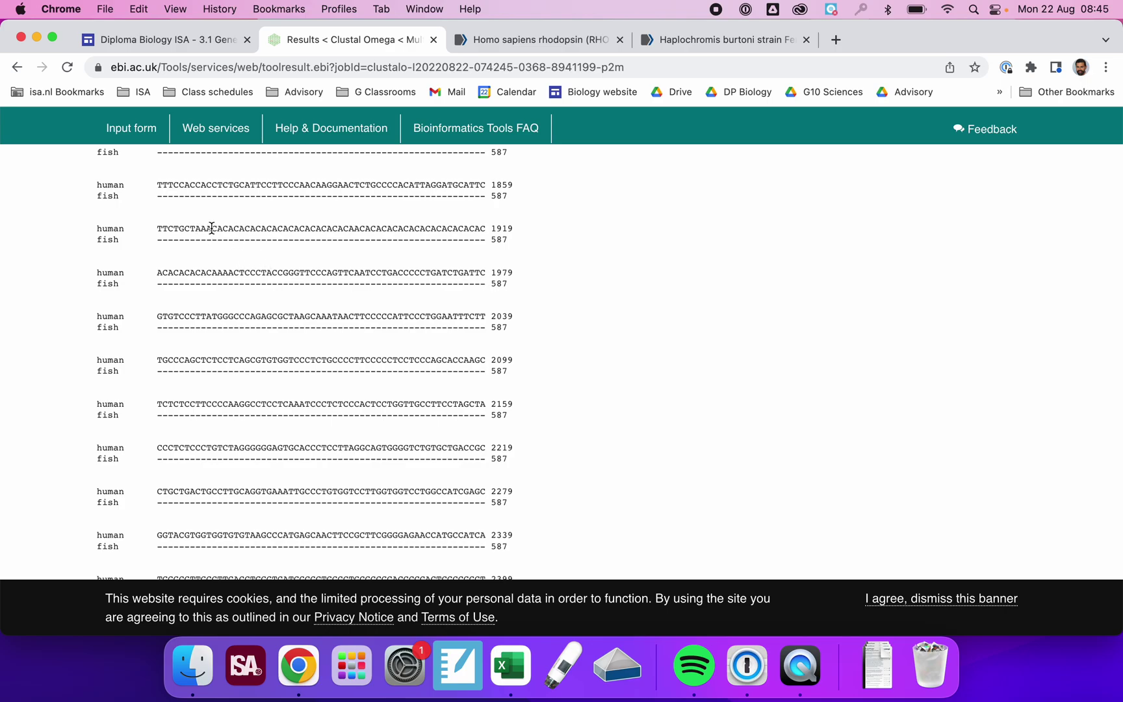
{"action": "left_click_drag", "start_coordinate": [212, 227], "coordinate": [485, 230]}
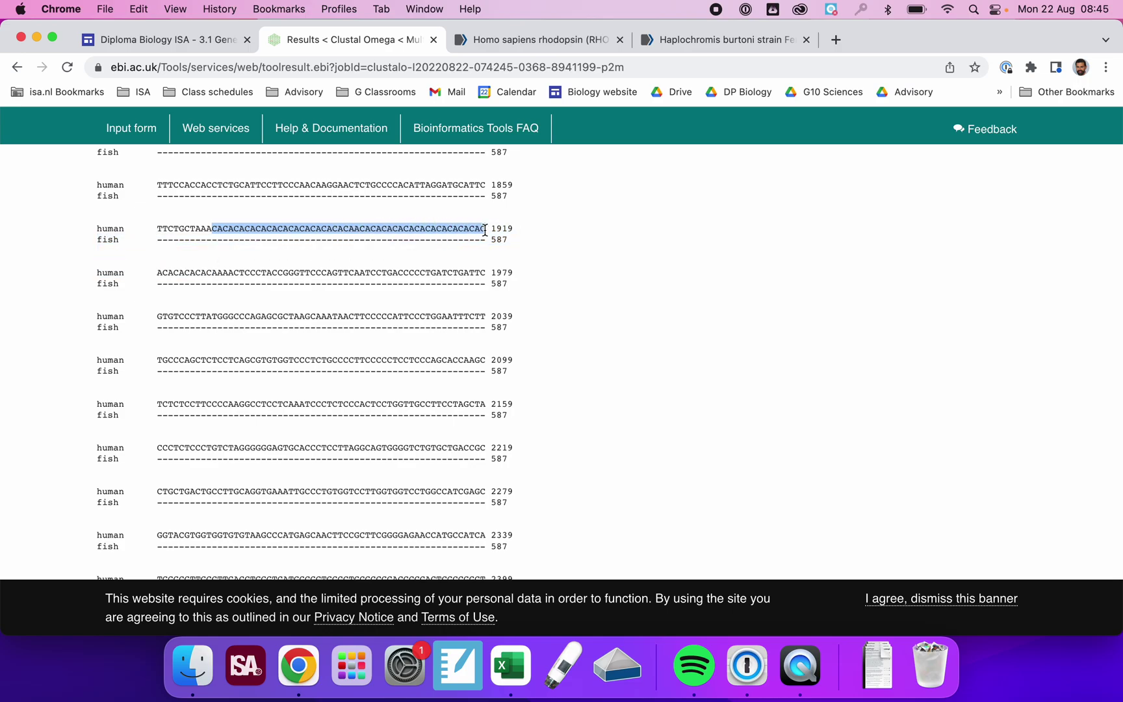
{"action": "left_click", "coordinate": [485, 229]}
{"action": "scroll", "coordinate": [485, 229], "scroll_direction": "down", "scroll_amount": 10}
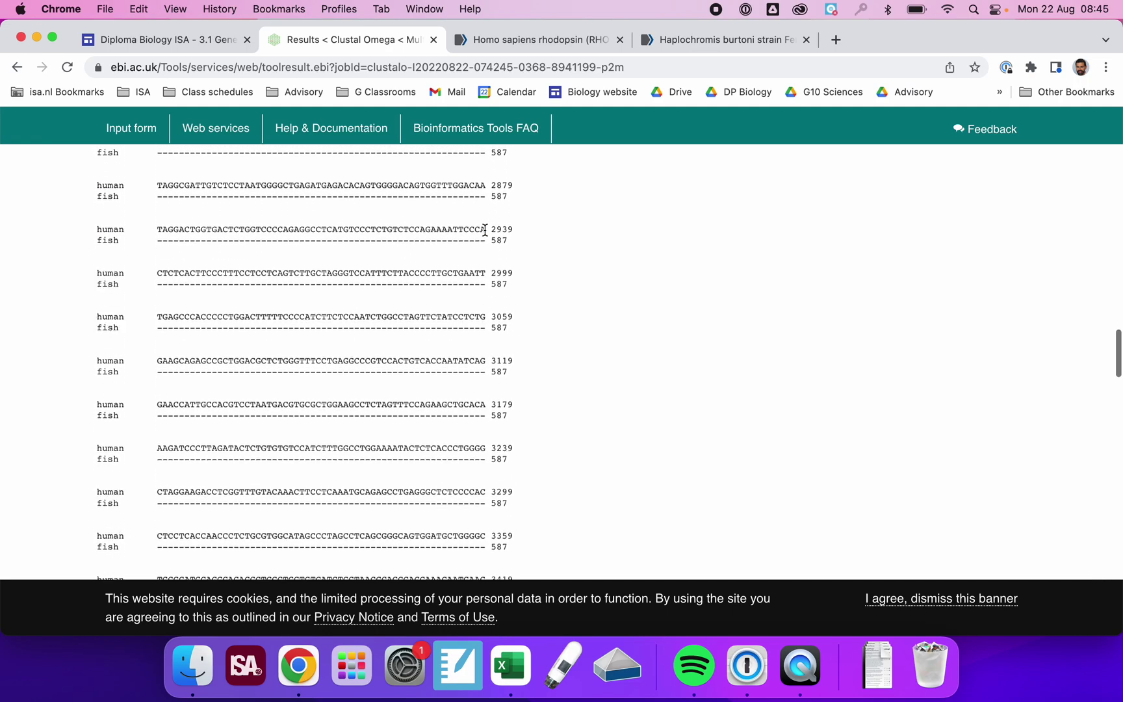
{"action": "scroll", "coordinate": [484, 229], "scroll_direction": "down", "scroll_amount": 8}
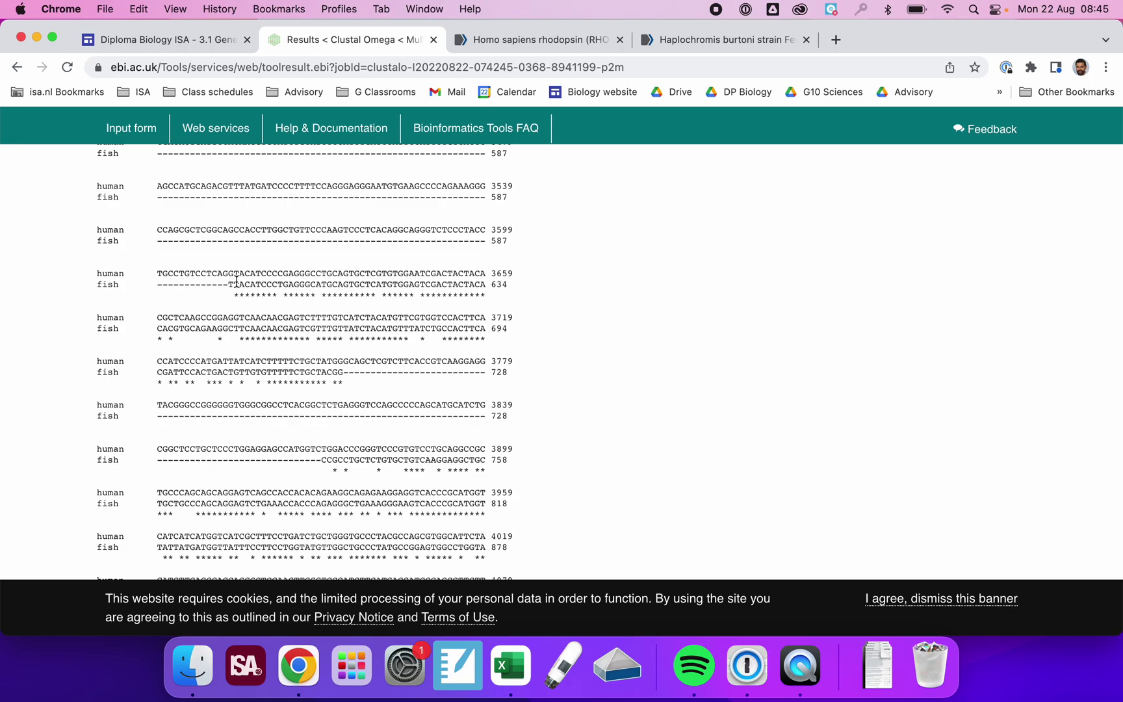
{"action": "left_click_drag", "start_coordinate": [229, 286], "coordinate": [349, 375]}
{"action": "left_click", "coordinate": [349, 375]}
{"action": "scroll", "coordinate": [364, 363], "scroll_direction": "down", "scroll_amount": 5}
{"action": "scroll", "coordinate": [362, 361], "scroll_direction": "down", "scroll_amount": 10}
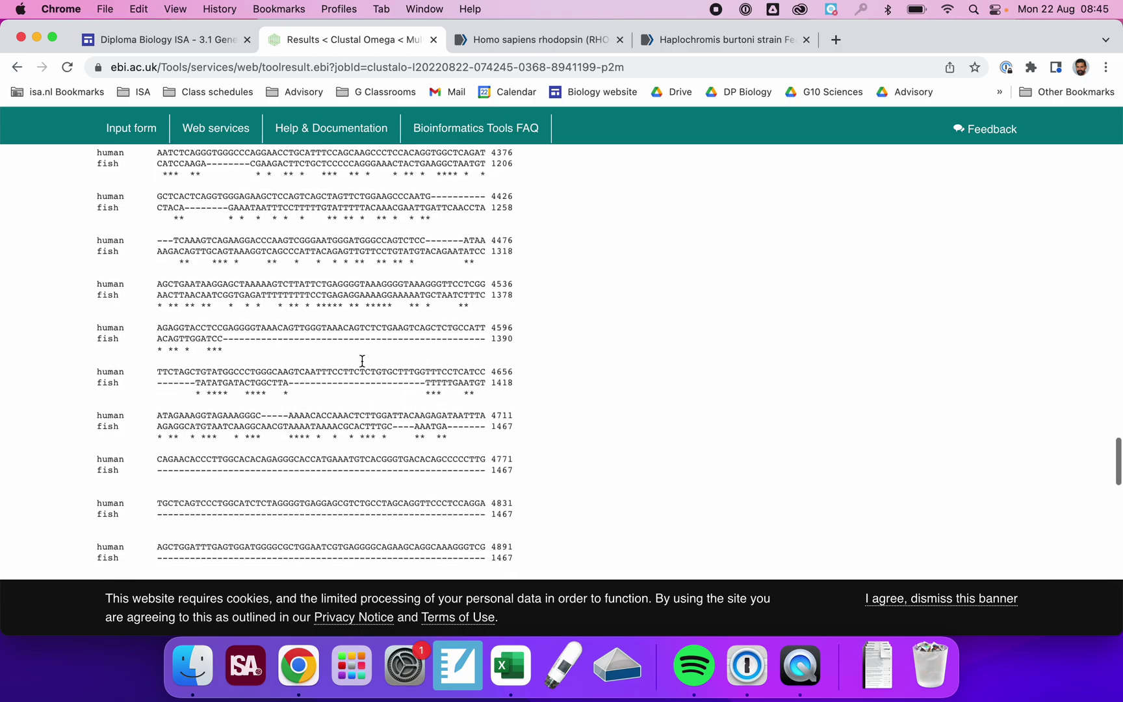
{"action": "scroll", "coordinate": [362, 361], "scroll_direction": "down", "scroll_amount": 15}
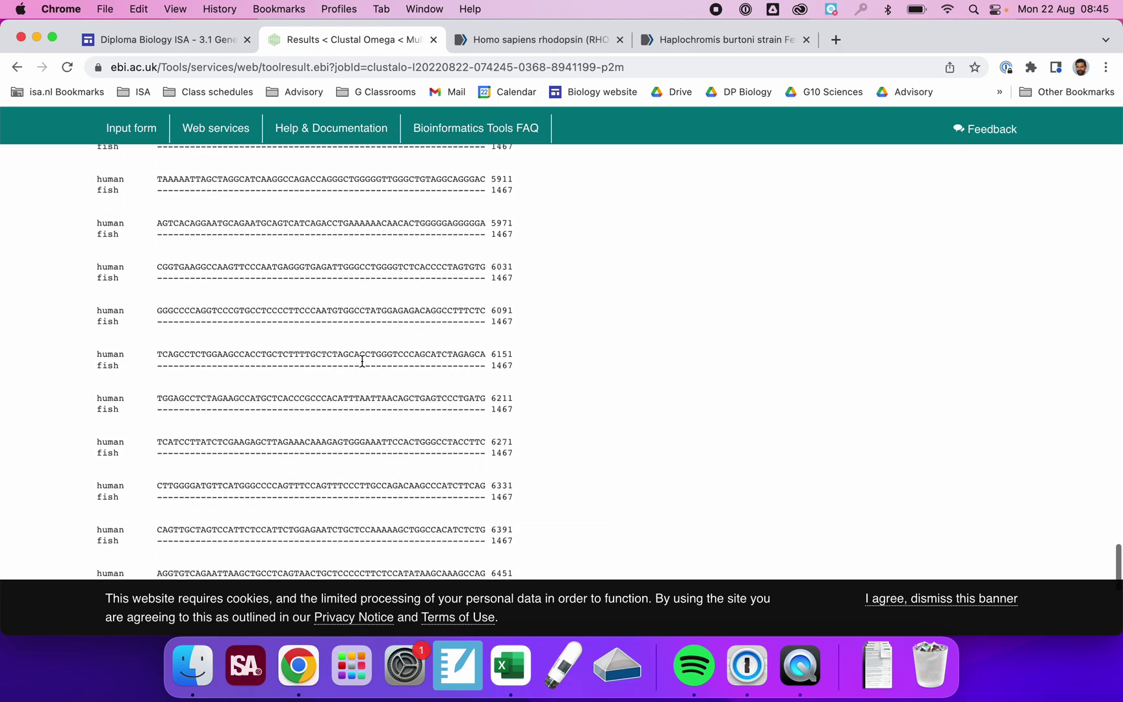
{"action": "scroll", "coordinate": [362, 364], "scroll_direction": "up", "scroll_amount": 20}
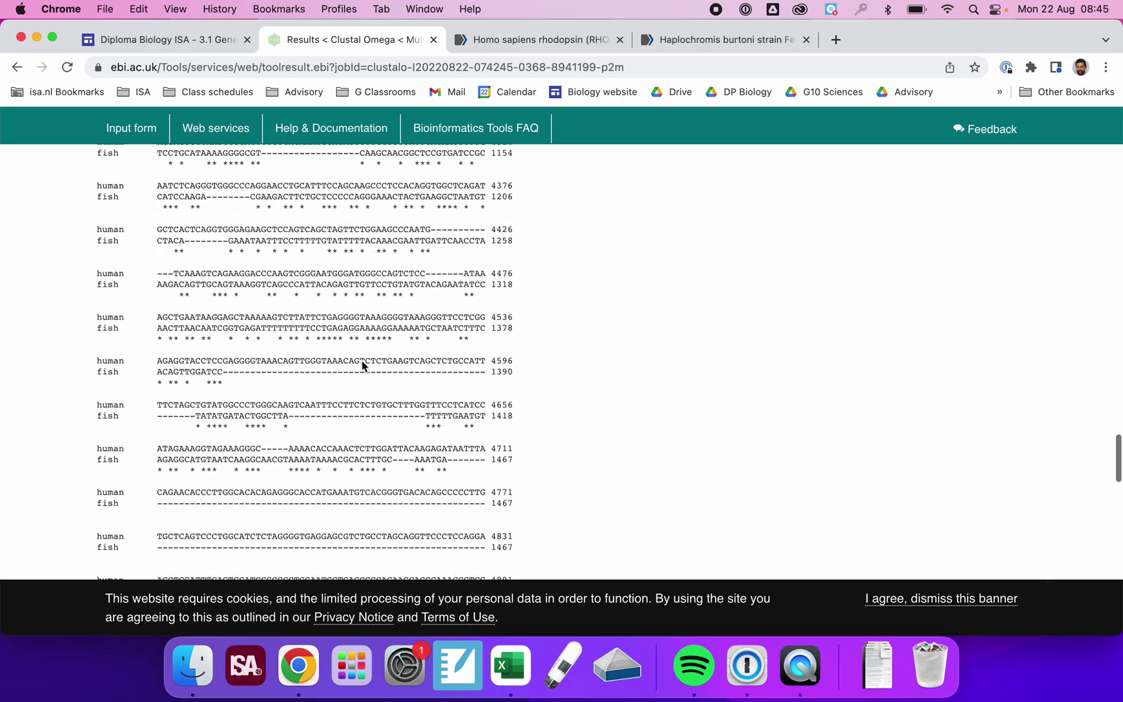
{"action": "scroll", "coordinate": [362, 361], "scroll_direction": "up", "scroll_amount": 10}
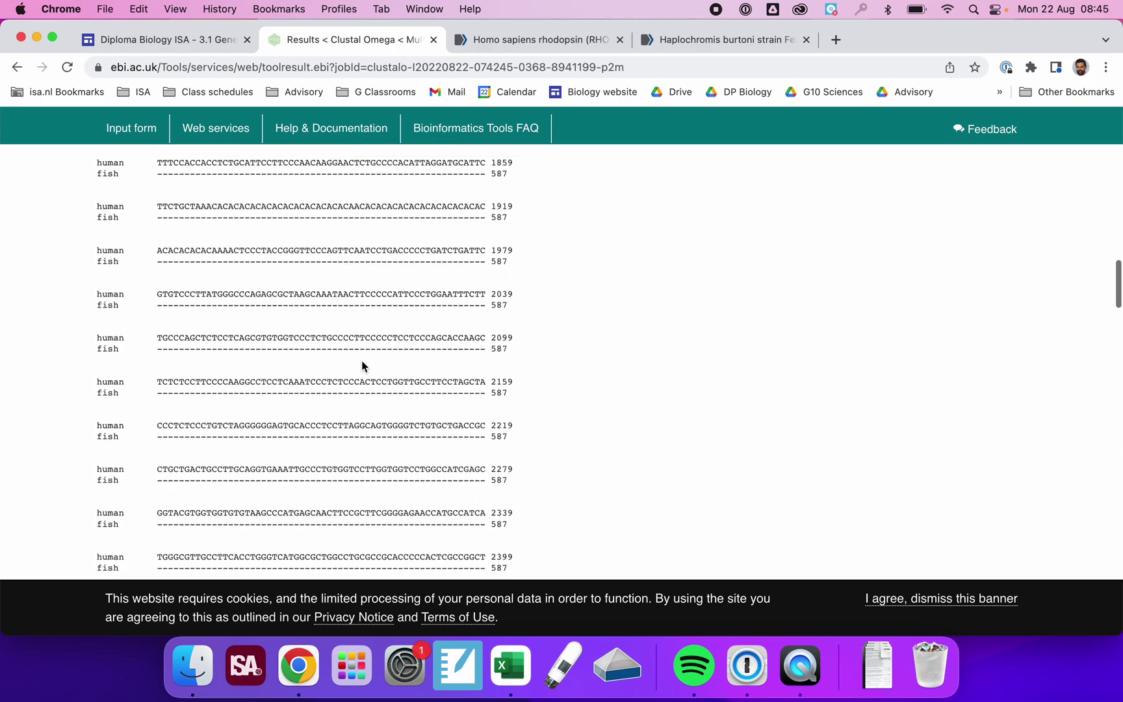